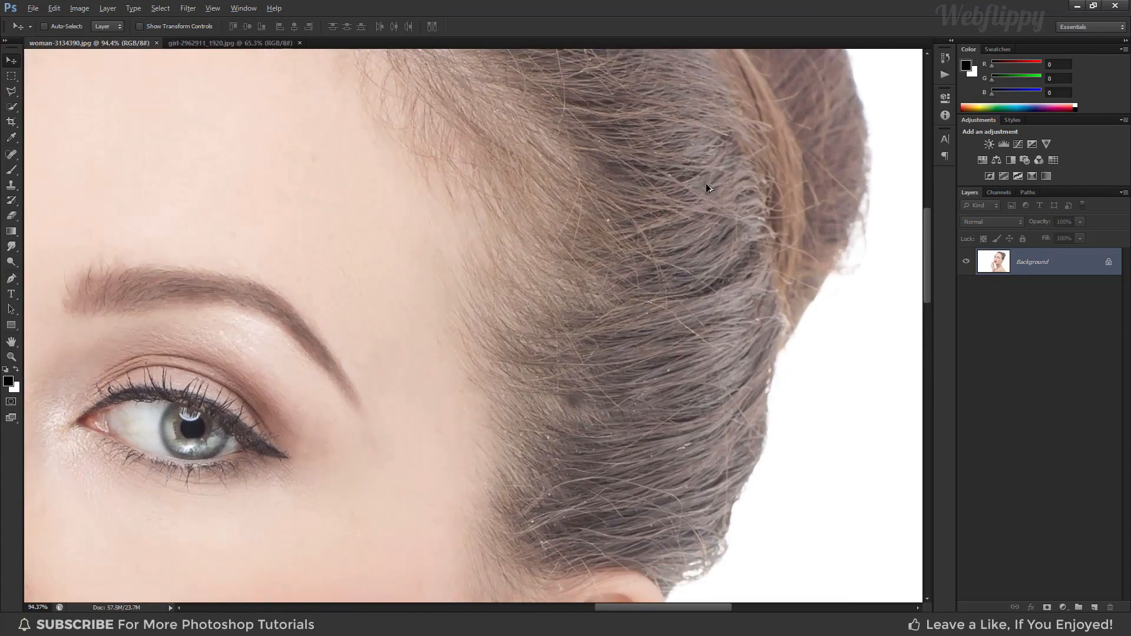
Examine the hair from the crown down to the ear for white dandruff flecks.
left_click_drag(471, 189, 606, 438)
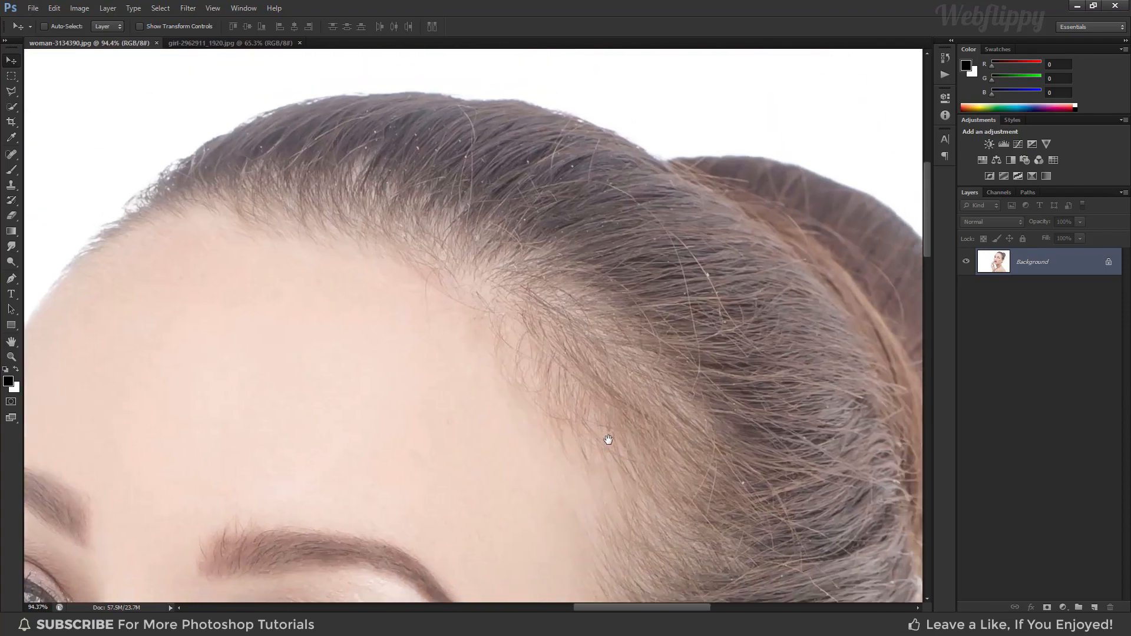
left_click_drag(450, 181, 406, 281)
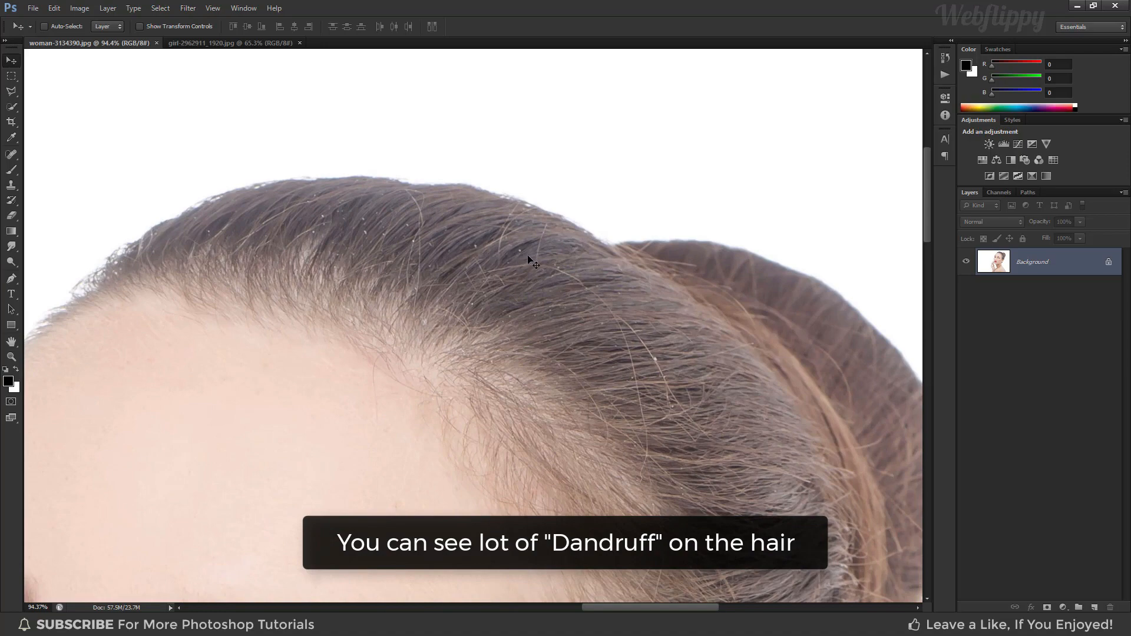
left_click_drag(581, 383, 584, 260)
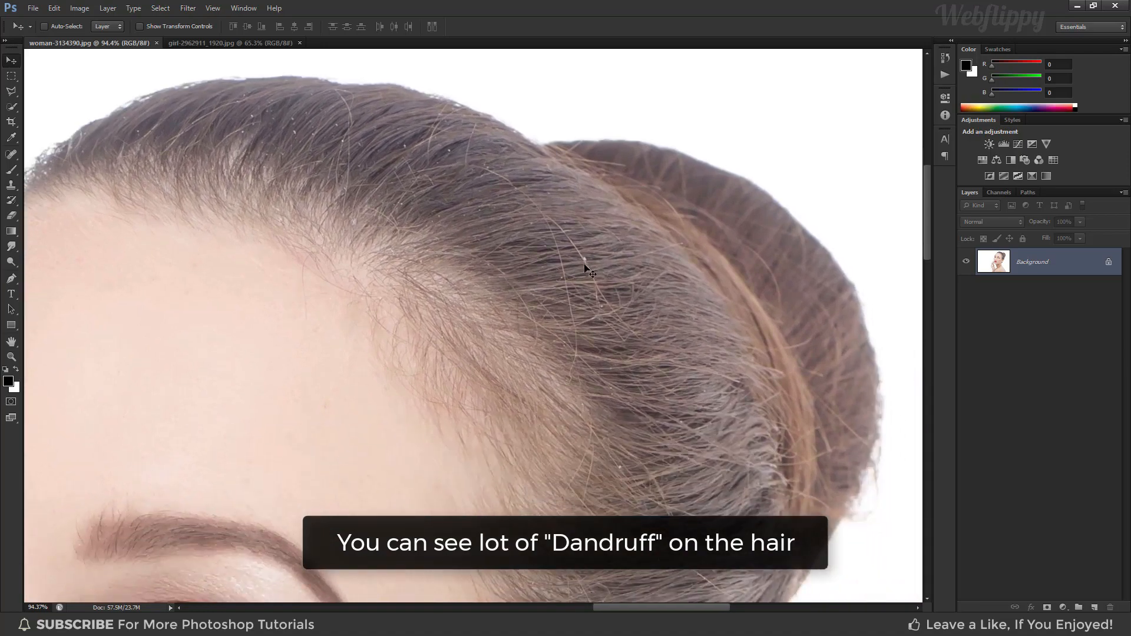
left_click_drag(608, 378, 574, 220)
left_click_drag(595, 359, 569, 200)
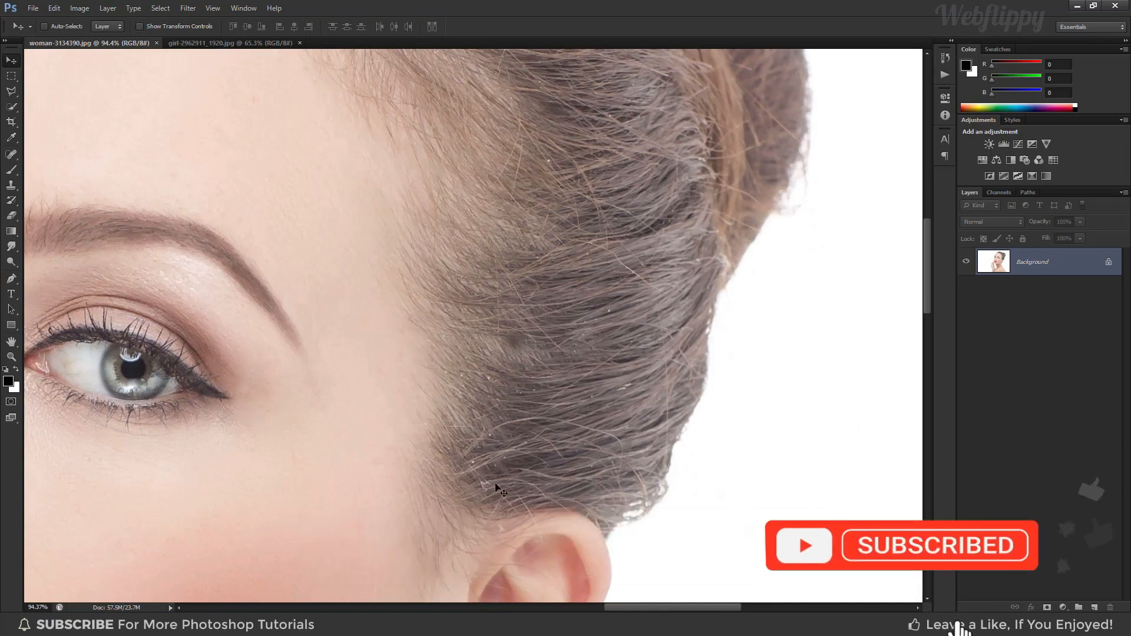
left_click_drag(521, 247, 609, 449)
left_click_drag(359, 200, 391, 341)
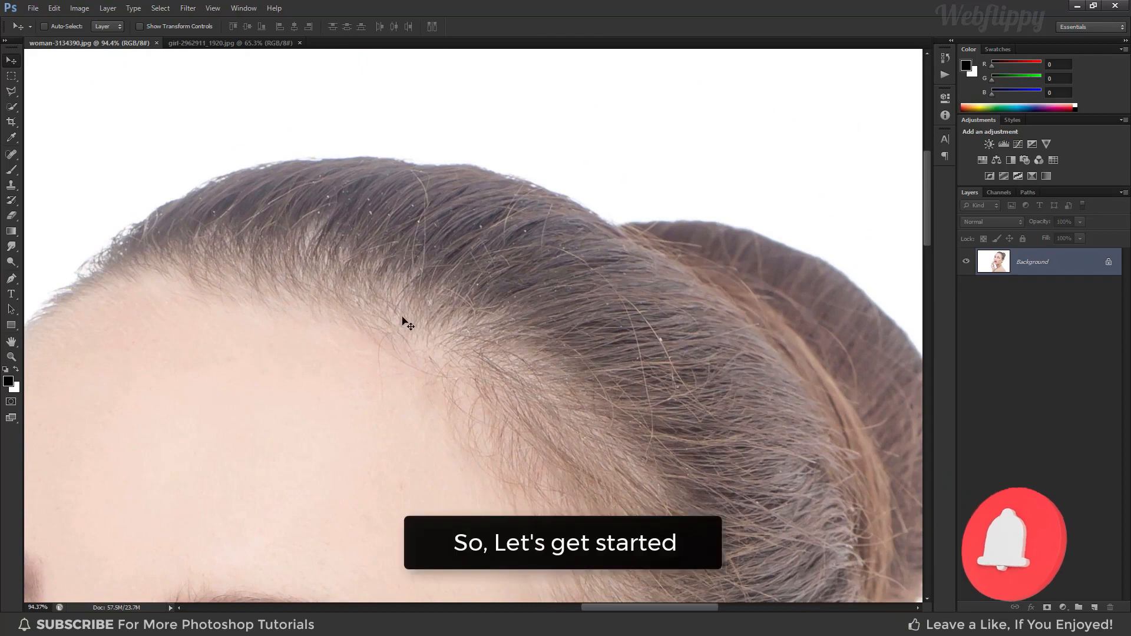
scroll(402, 318, "down", 3)
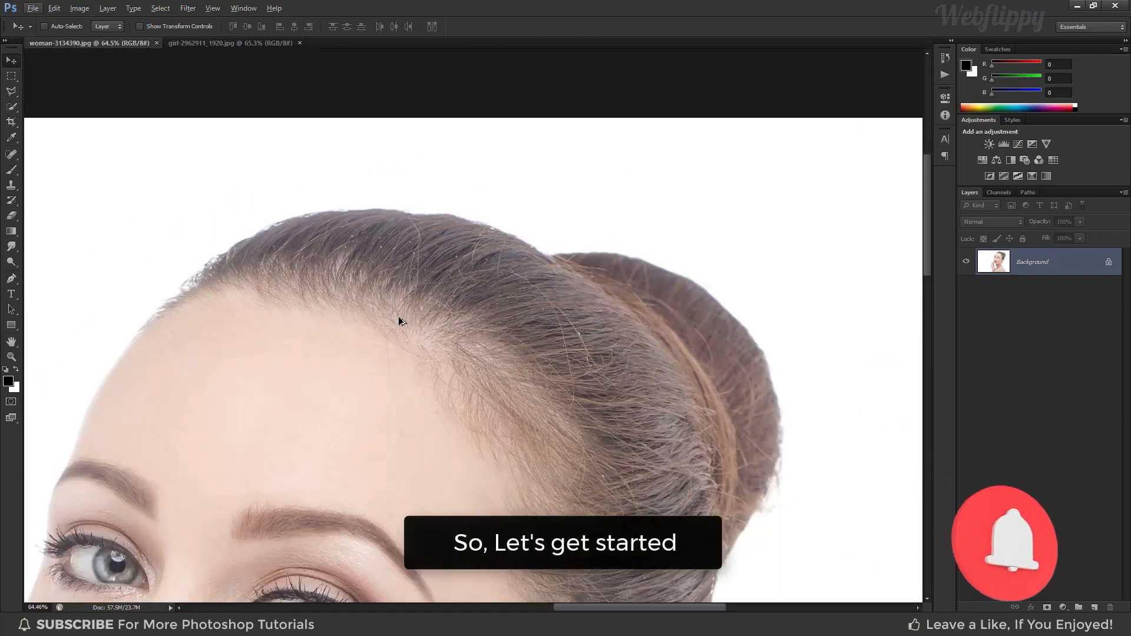
left_click_drag(479, 421, 436, 300)
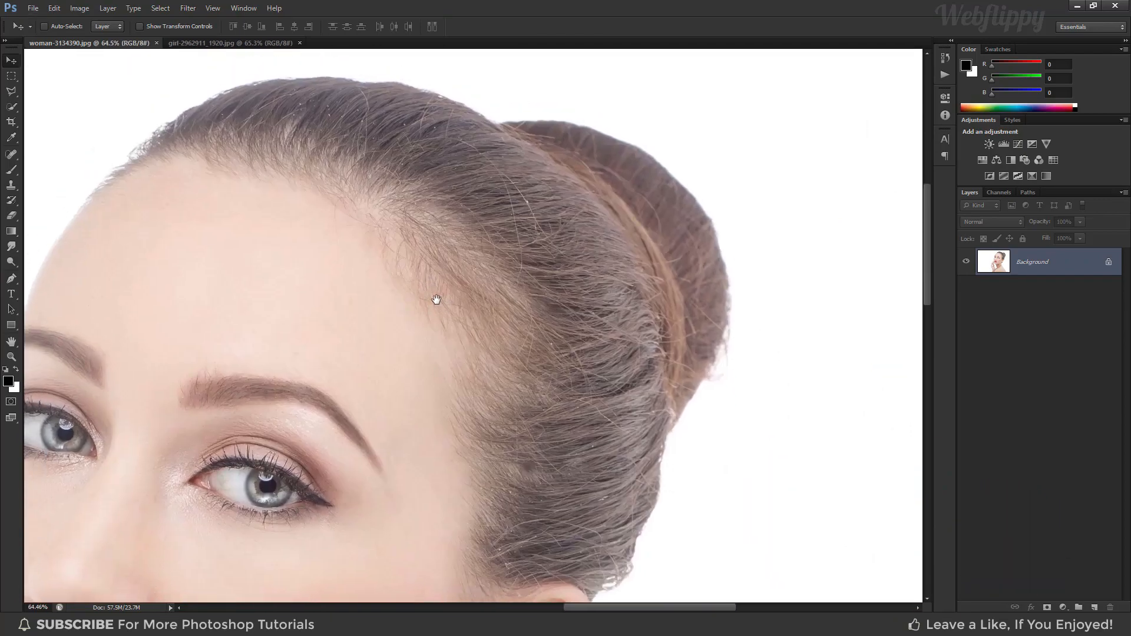
Duplicate the Background layer and convert the copy to a smart object.
key("ctrl+j")
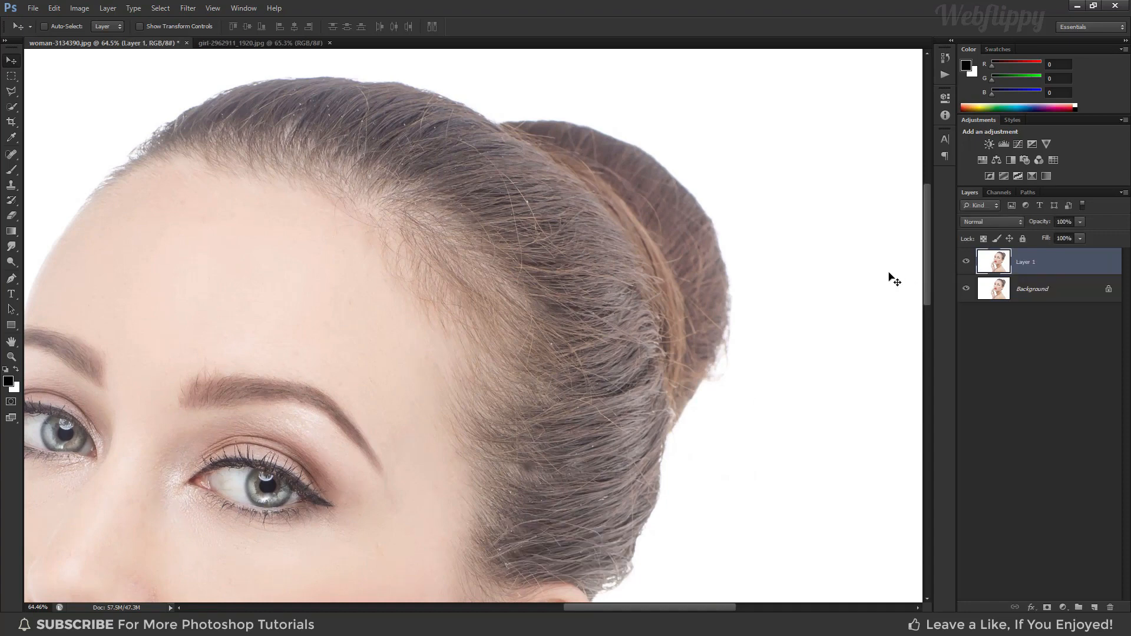
right_click(1065, 267)
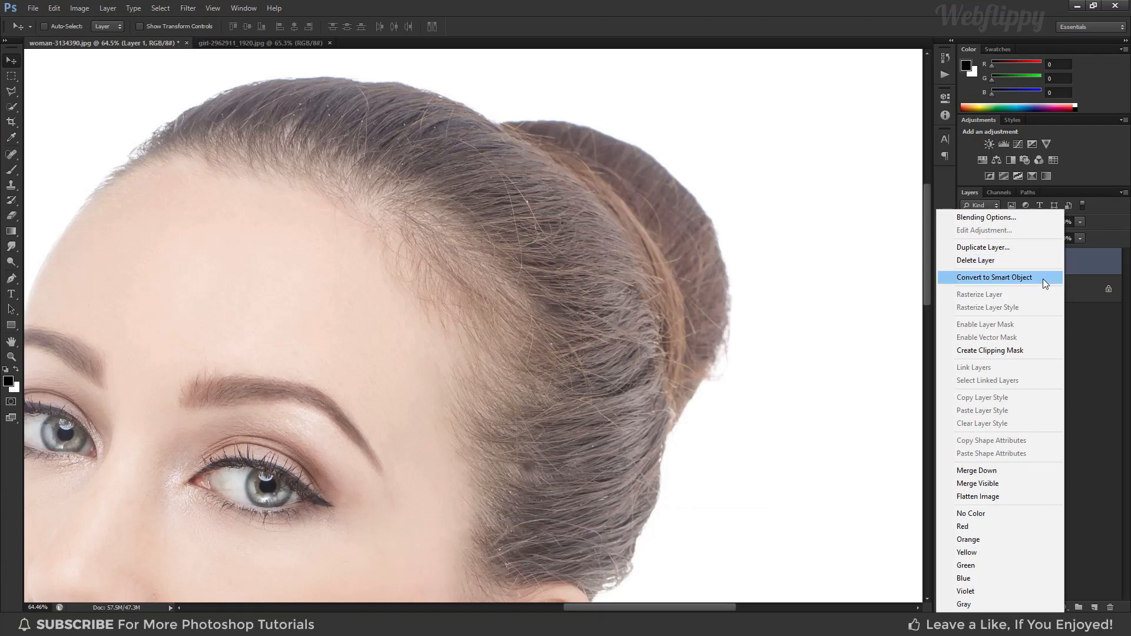
left_click(1043, 281)
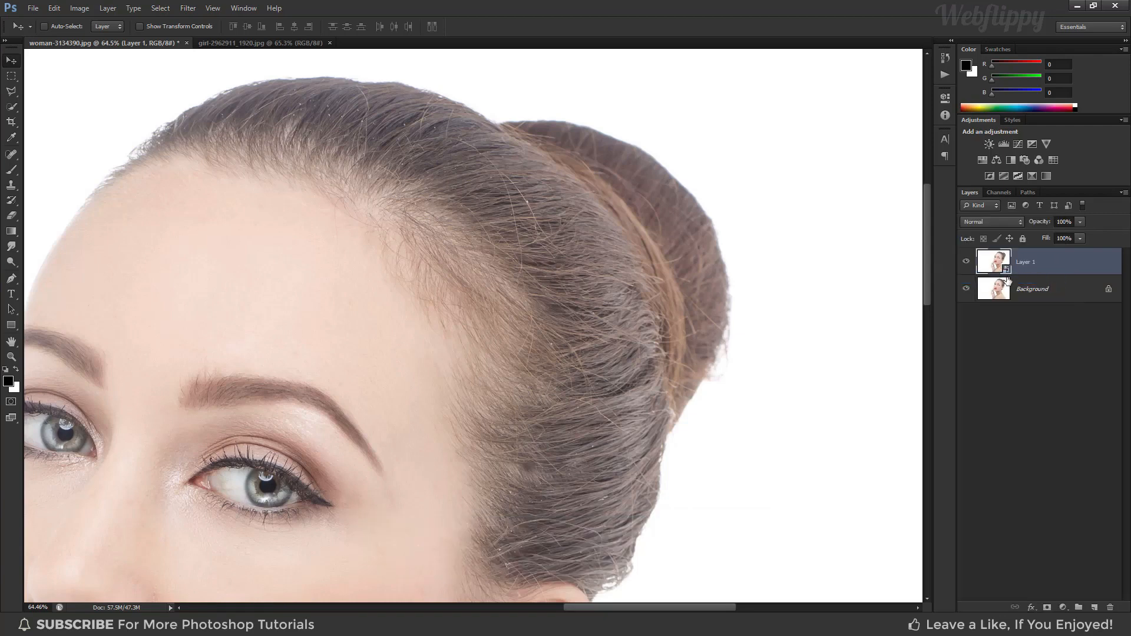
Start the Dust & Scratches filter with radius 1 pixel and threshold 0 levels, previewing a flecked area of hair.
left_click(194, 8)
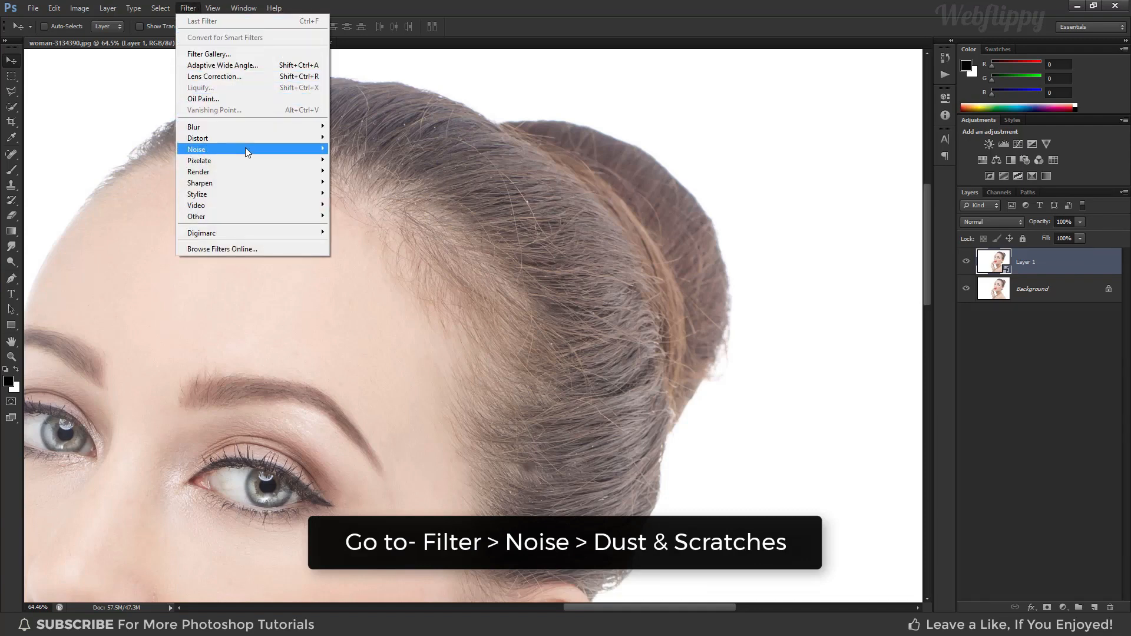
mouse_move(245, 149)
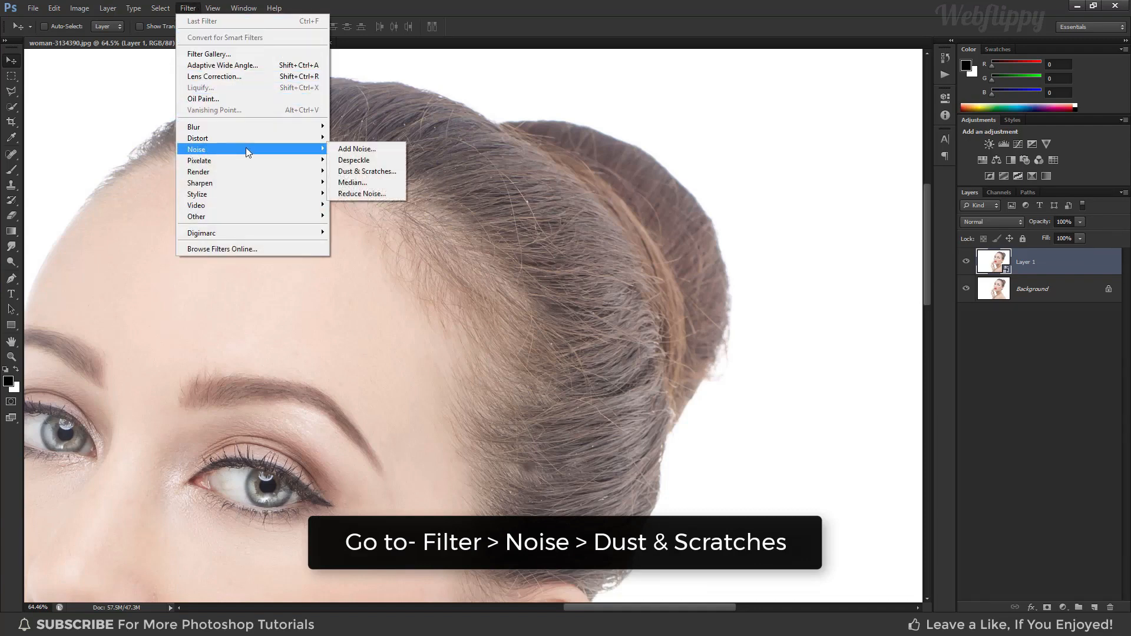
left_click(387, 176)
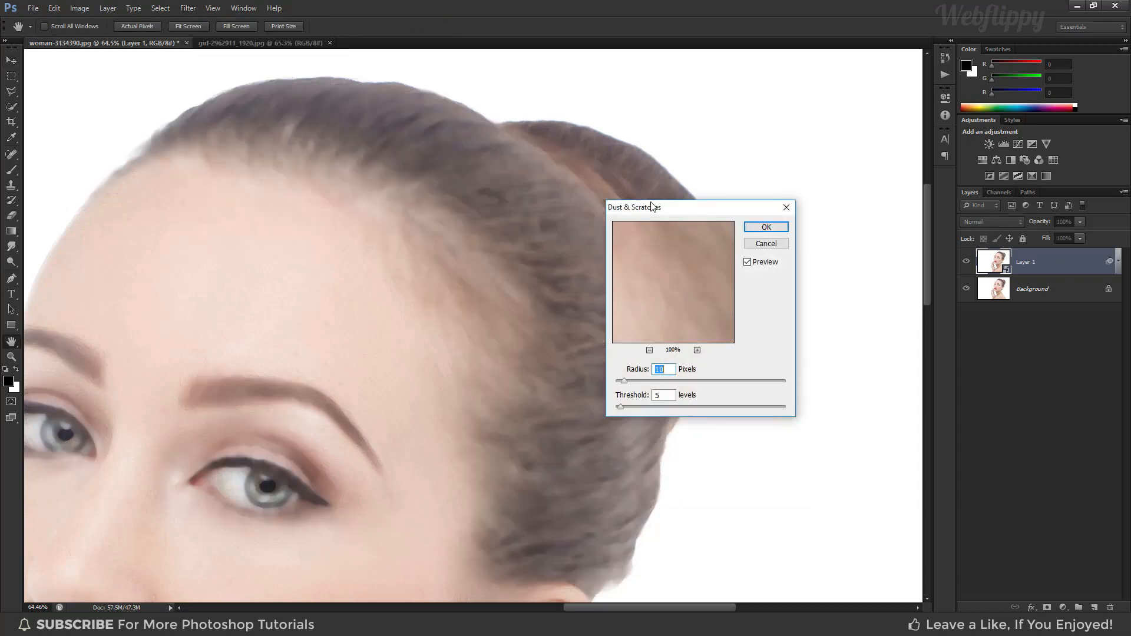
left_click_drag(635, 211, 618, 204)
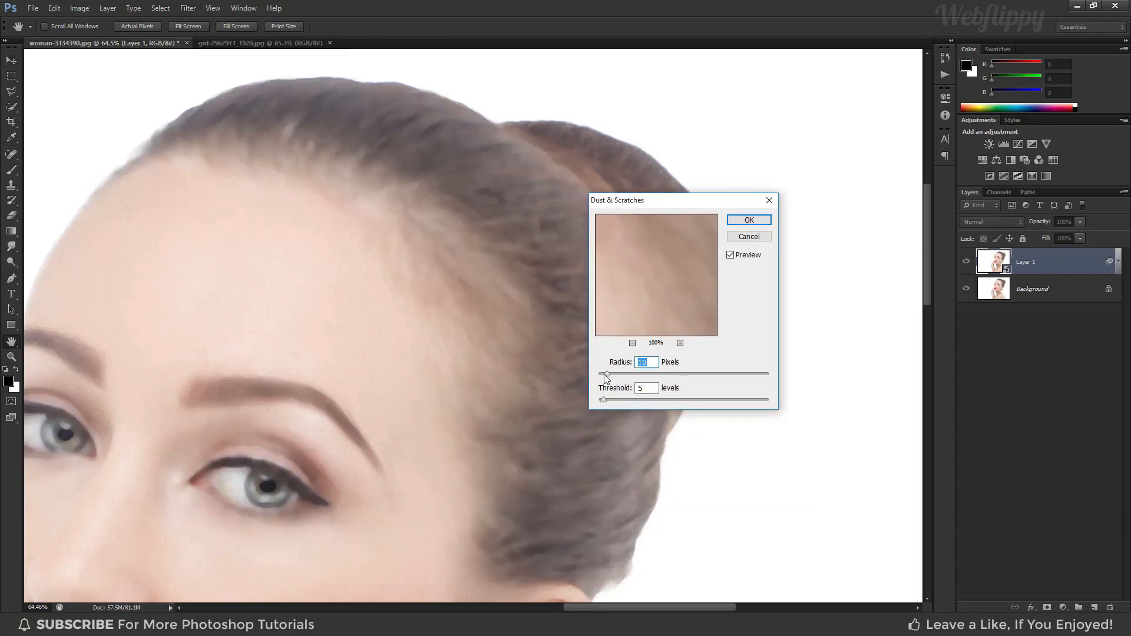
left_click_drag(603, 373, 590, 402)
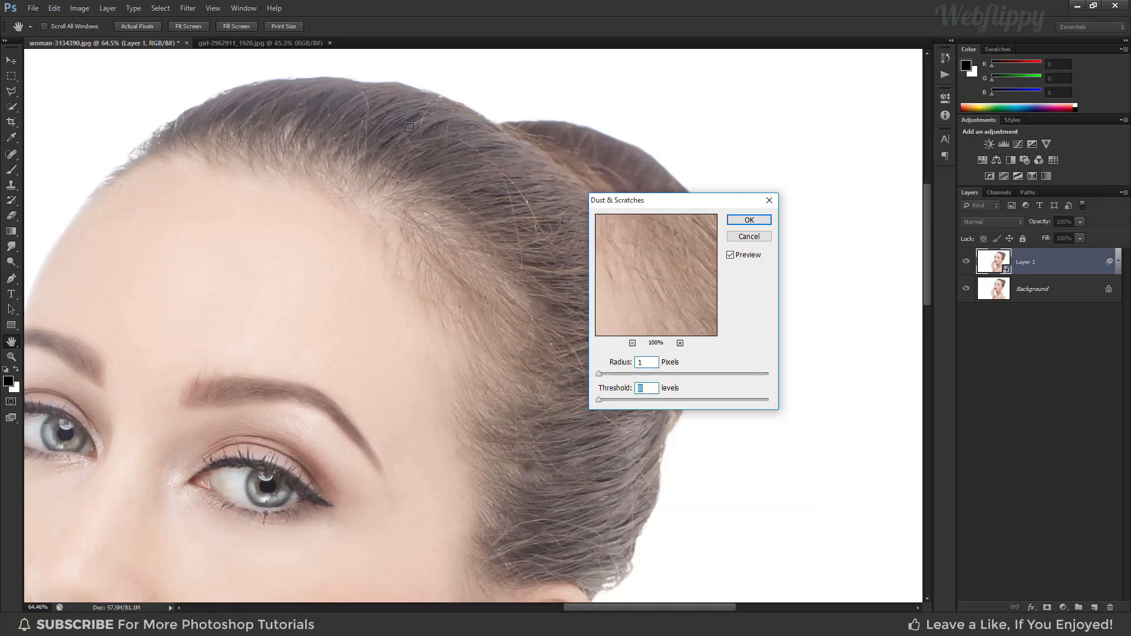
left_click(526, 201)
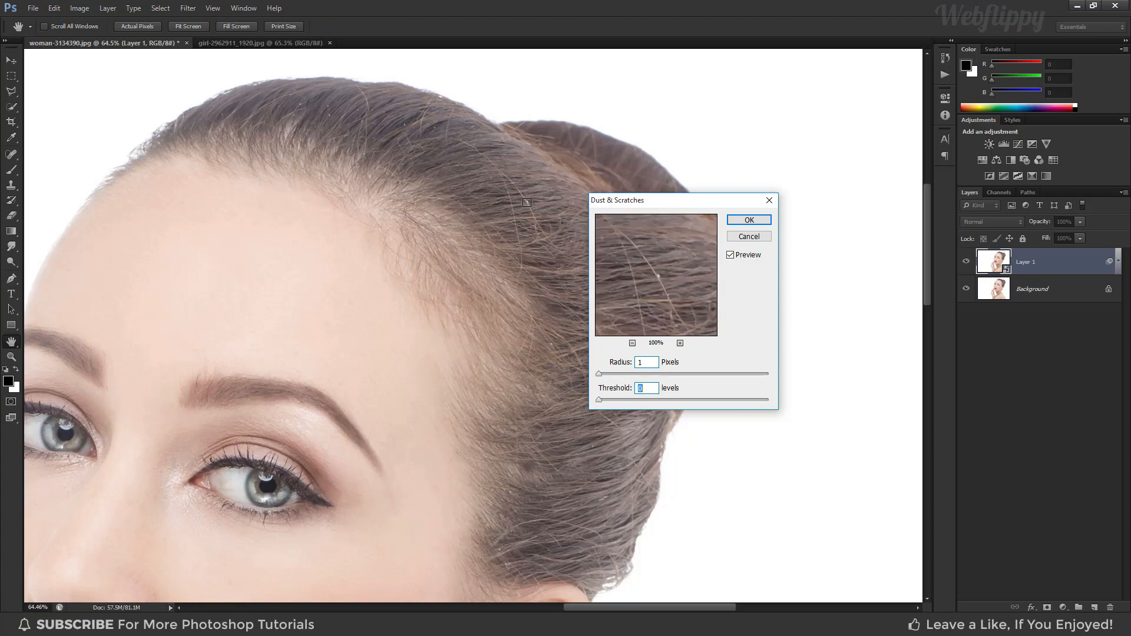
left_click_drag(676, 291, 668, 286)
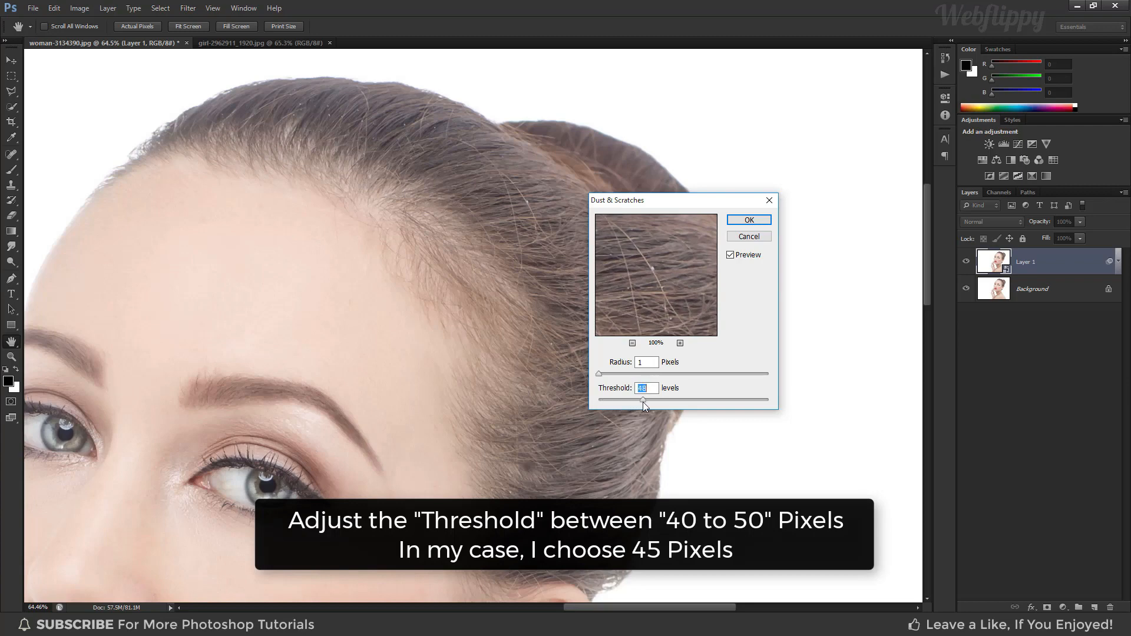
Set the Dust & Scratches threshold to 45 levels and radius to 8 pixels, and apply the filter.
left_click_drag(642, 401, 641, 402)
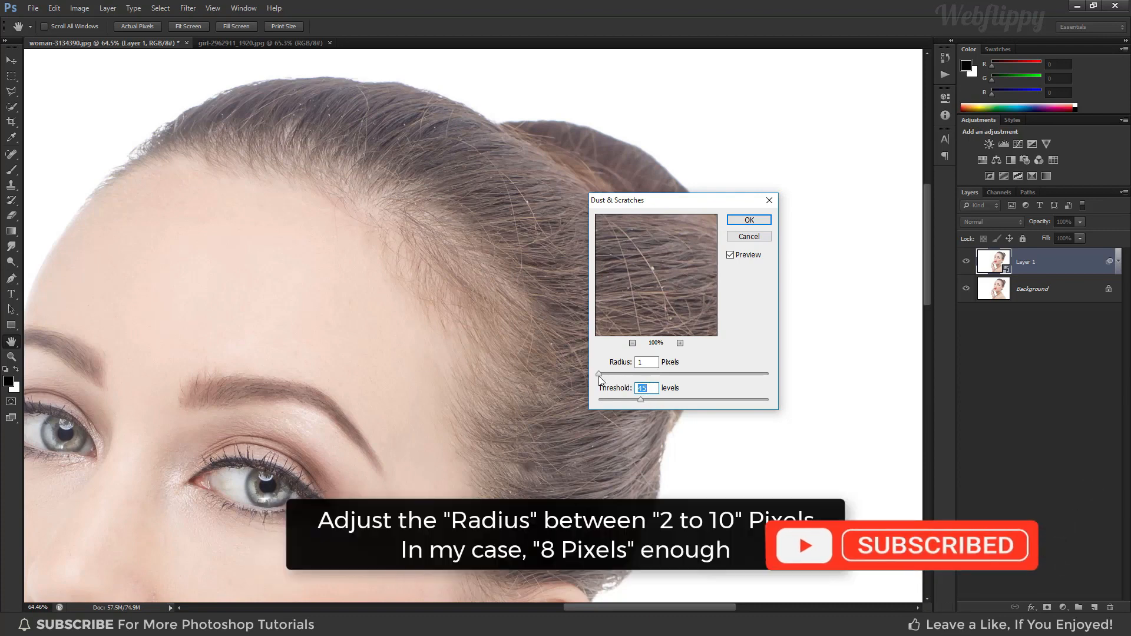
left_click_drag(599, 375, 602, 375)
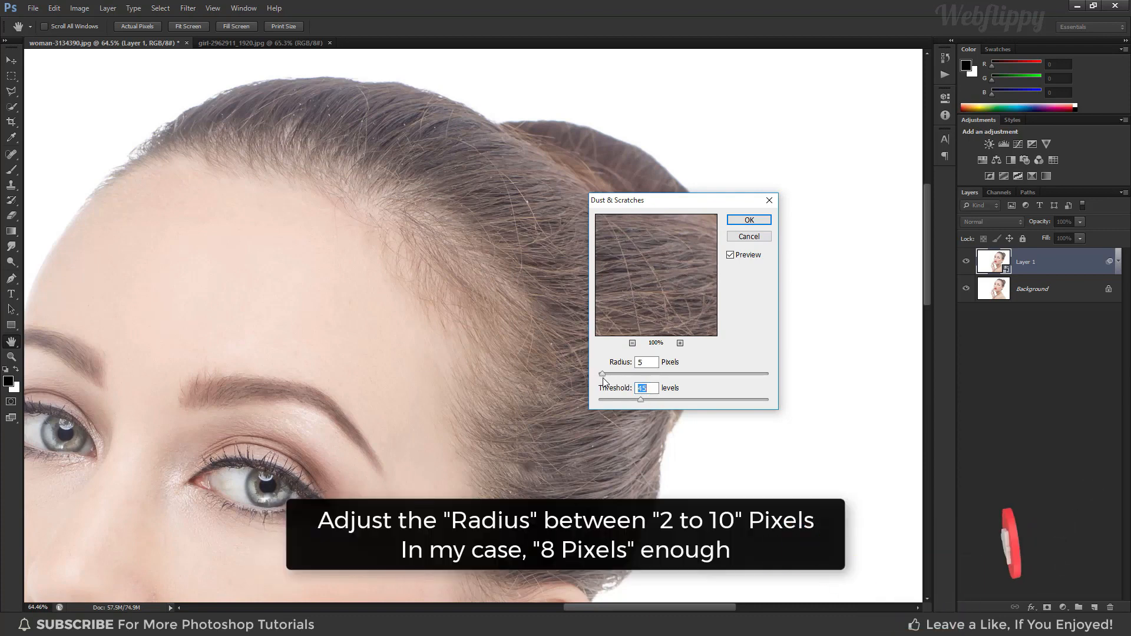
left_click(601, 374)
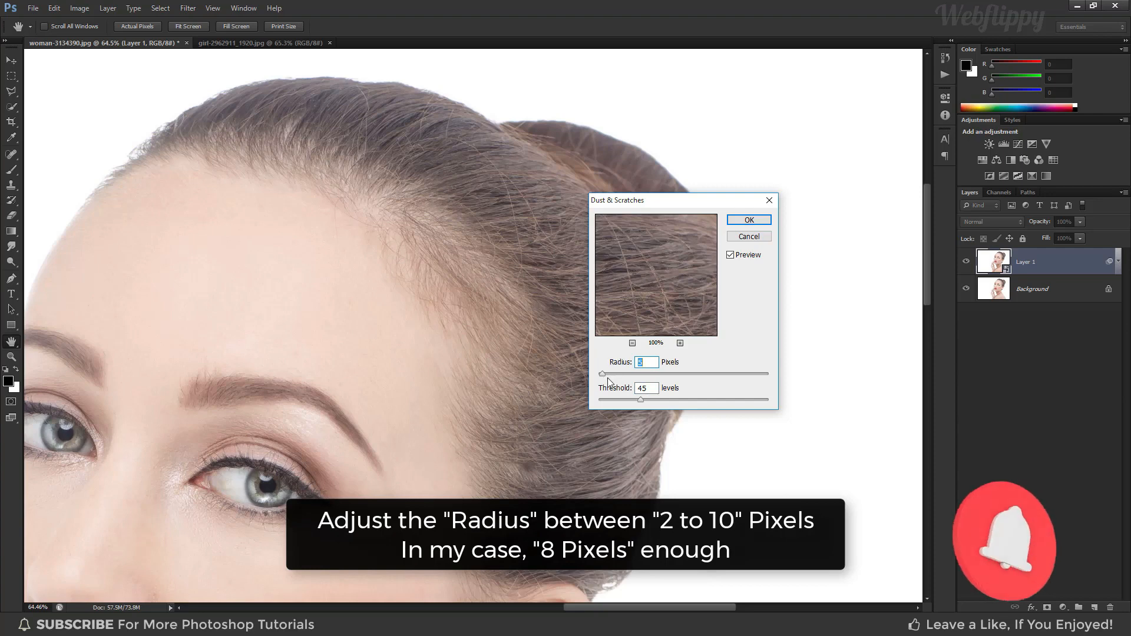
left_click_drag(602, 375, 605, 375)
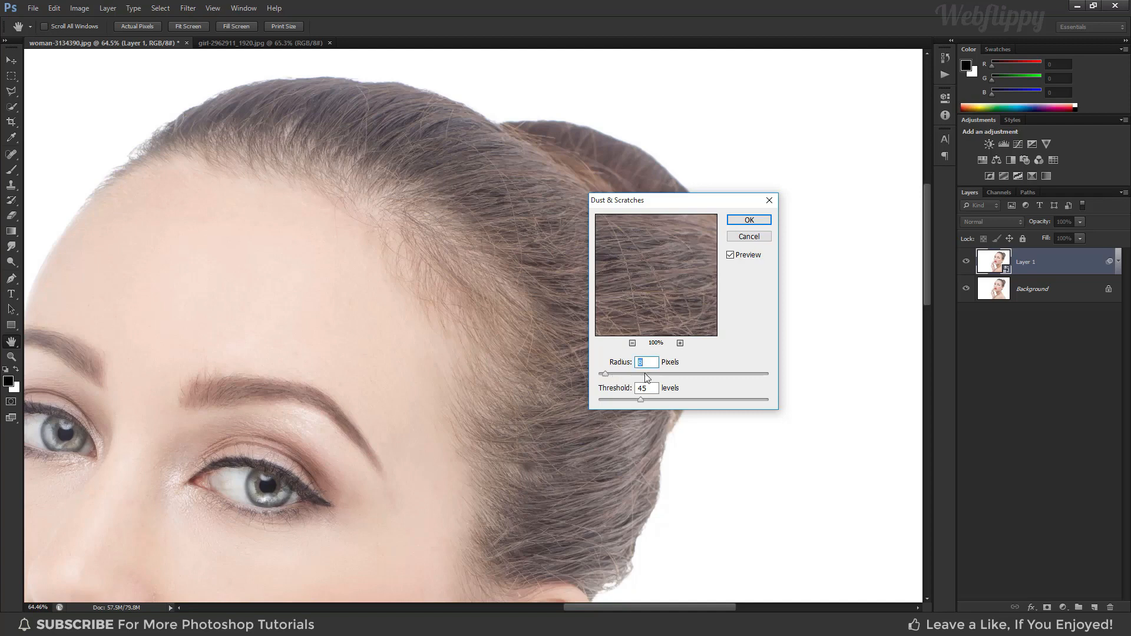
left_click(747, 221)
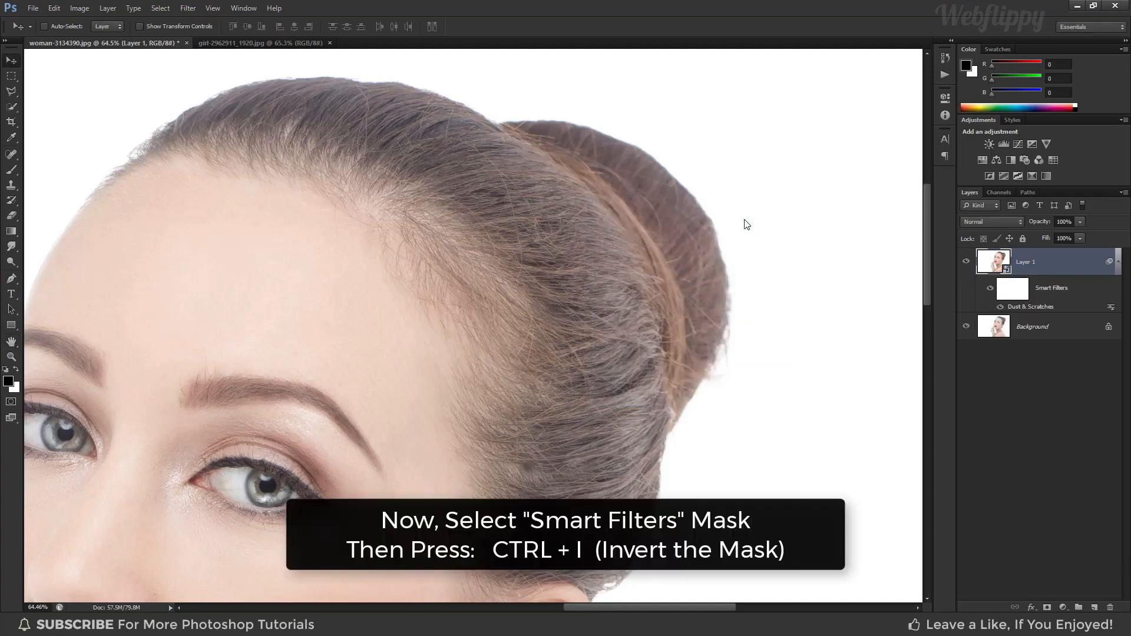
Invert the smart filter mask to black and set the Dust & Scratches filter's blending mode to Darken.
left_click(1009, 292)
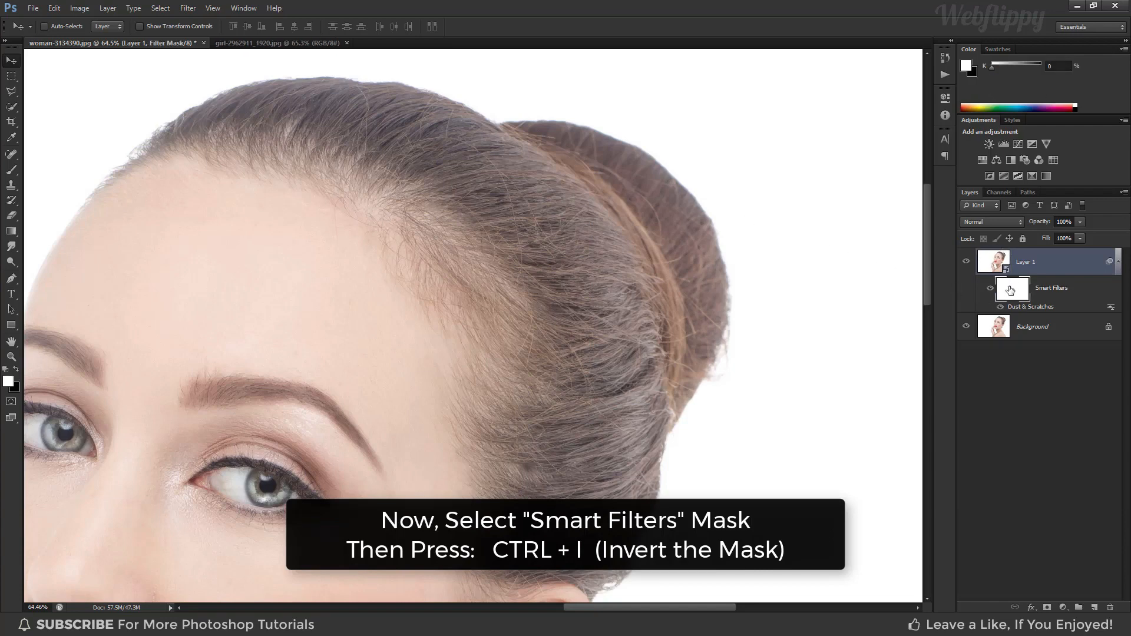
key("ctrl+i")
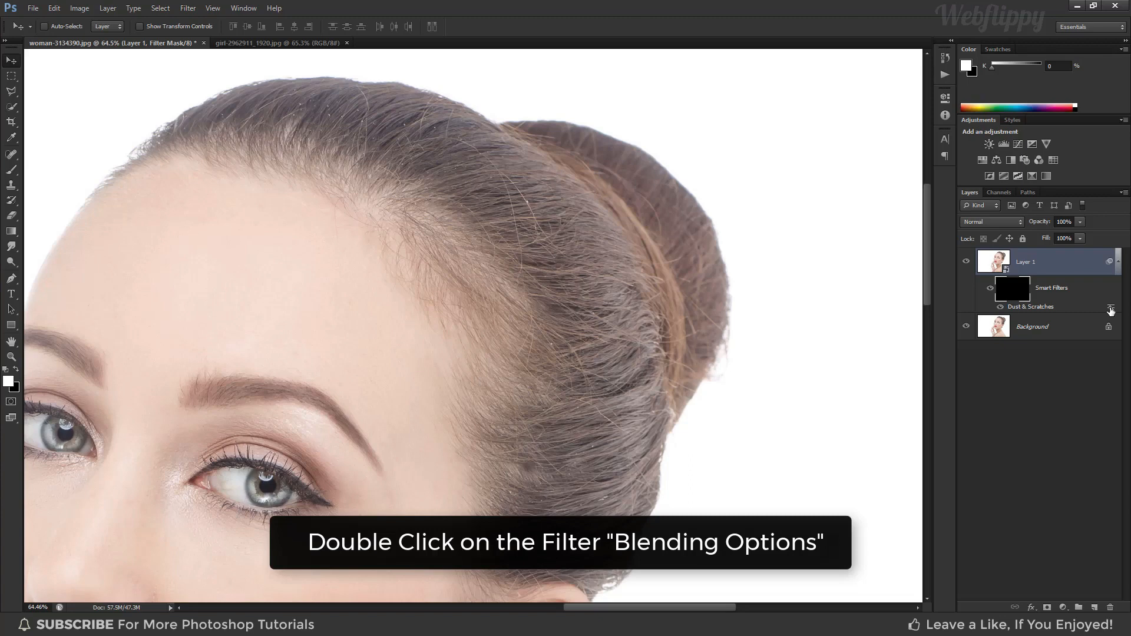
double_click(1110, 308)
left_click_drag(570, 186, 574, 185)
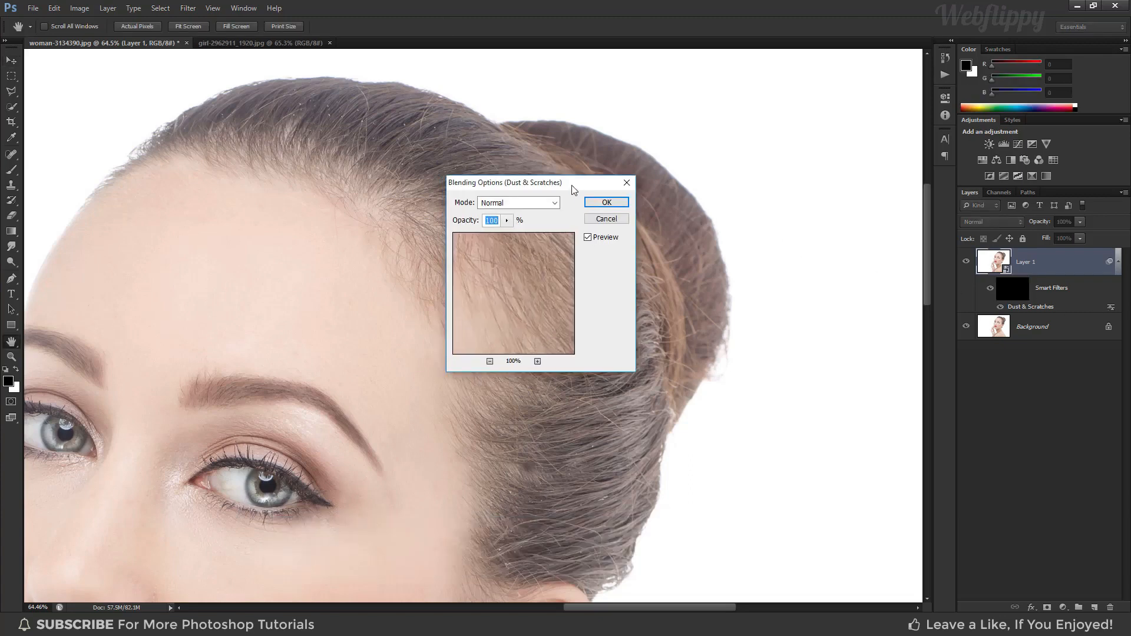
left_click(552, 204)
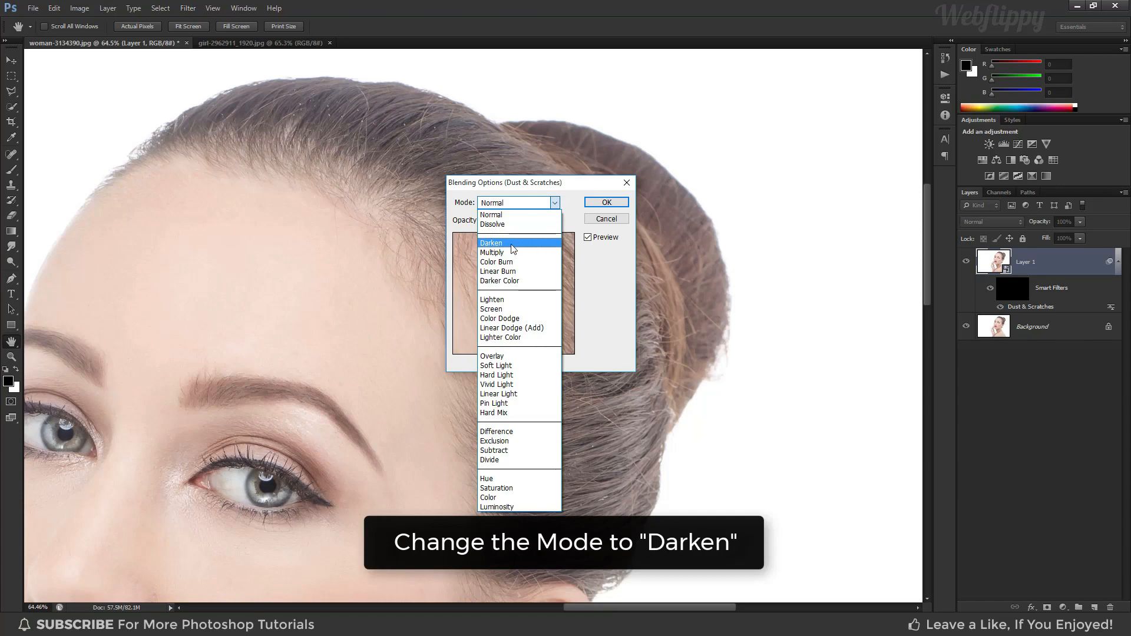
left_click(511, 244)
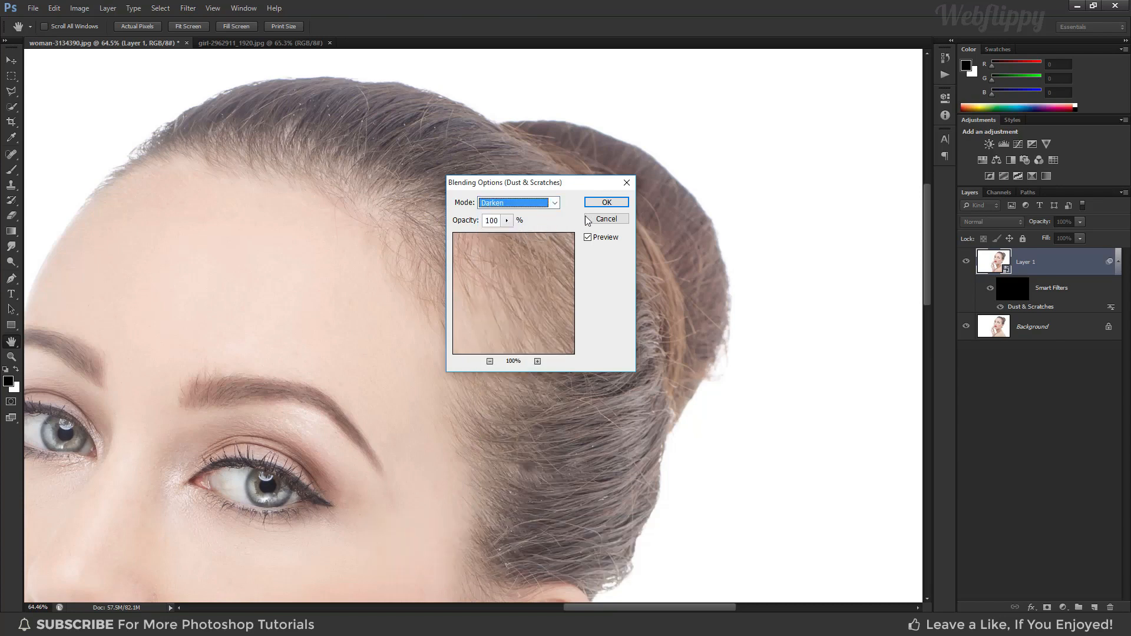
left_click(598, 203)
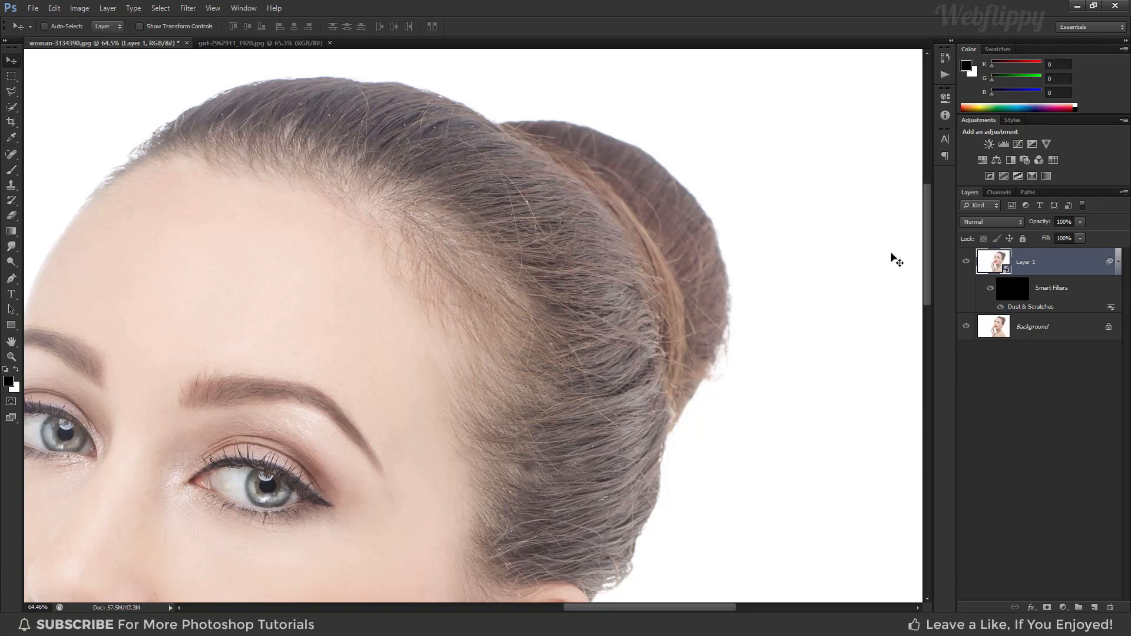
Make the smart filter mask active for editing and choose the Brush tool.
left_click(1008, 288)
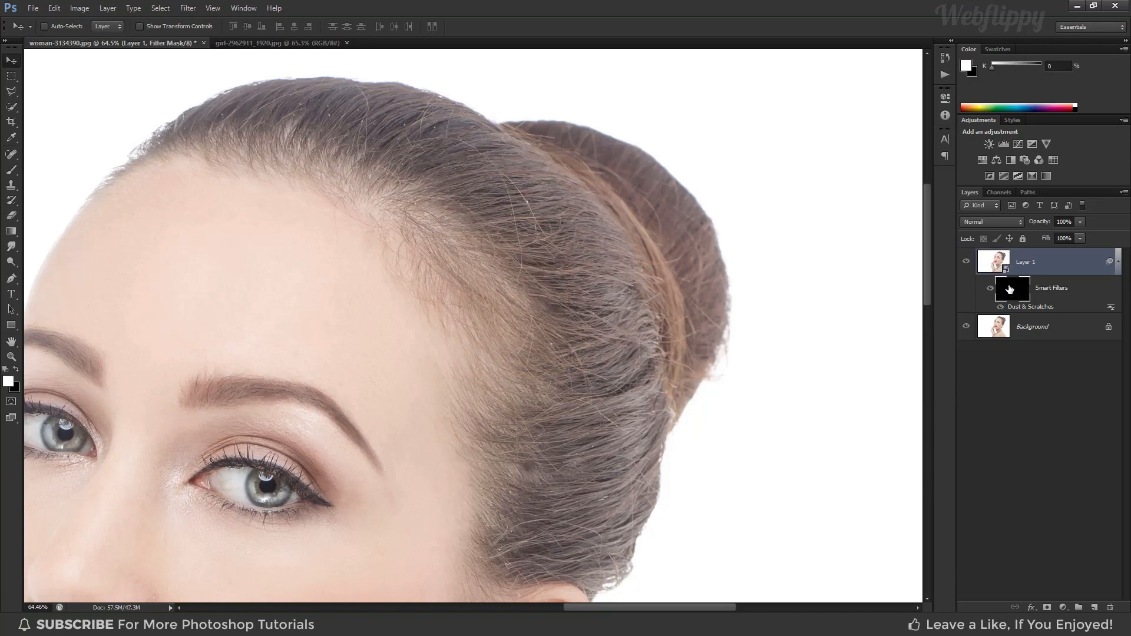
left_click(11, 170)
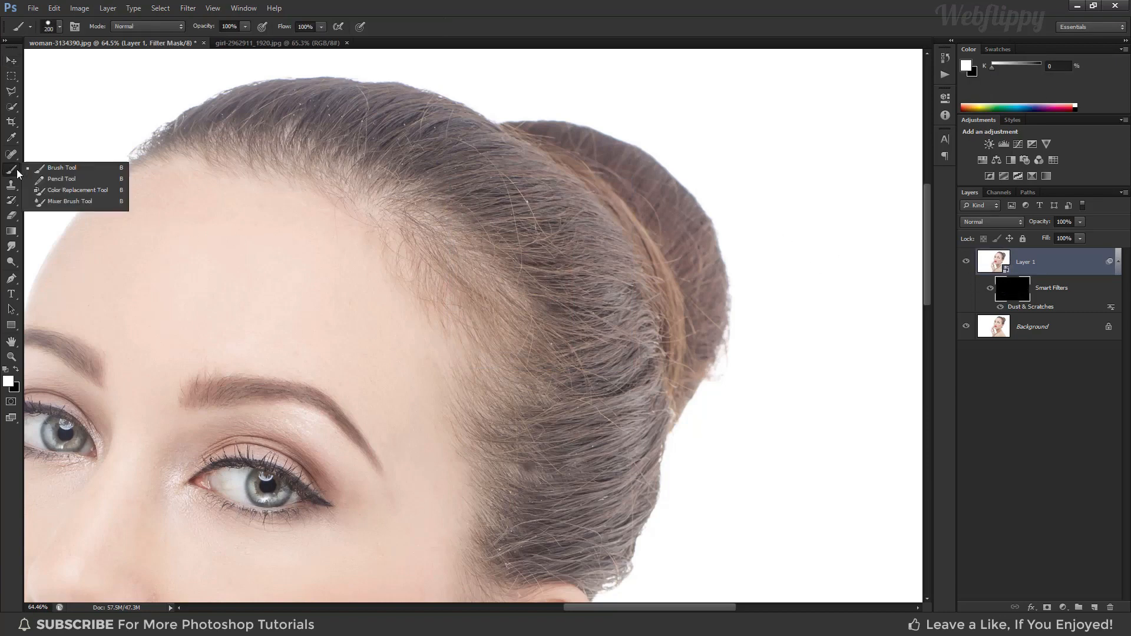
left_click(39, 170)
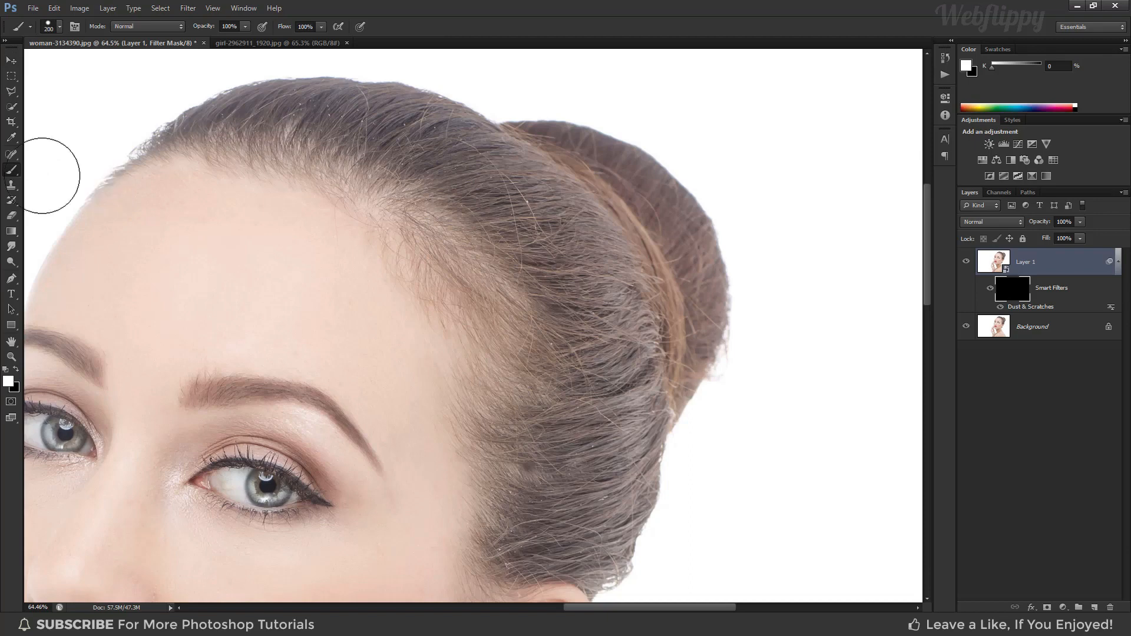
Check the foreground colour's values for painting on the mask in white, leaving the colour picker without changes.
left_click(16, 370)
left_click(16, 371)
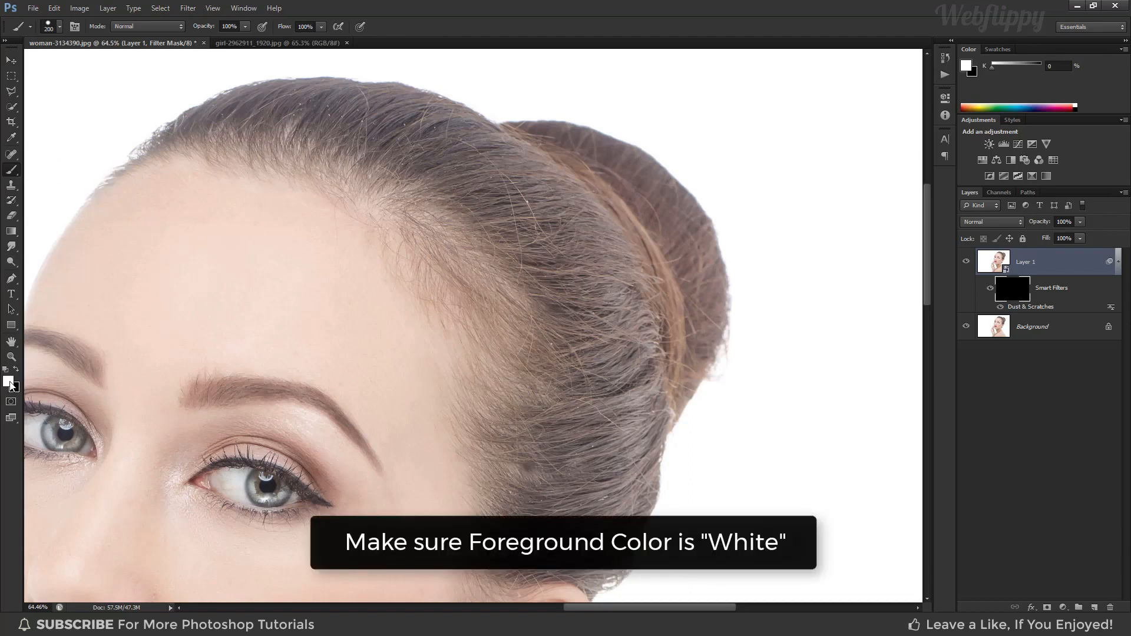
left_click(9, 382)
left_click_drag(817, 172, 575, 185)
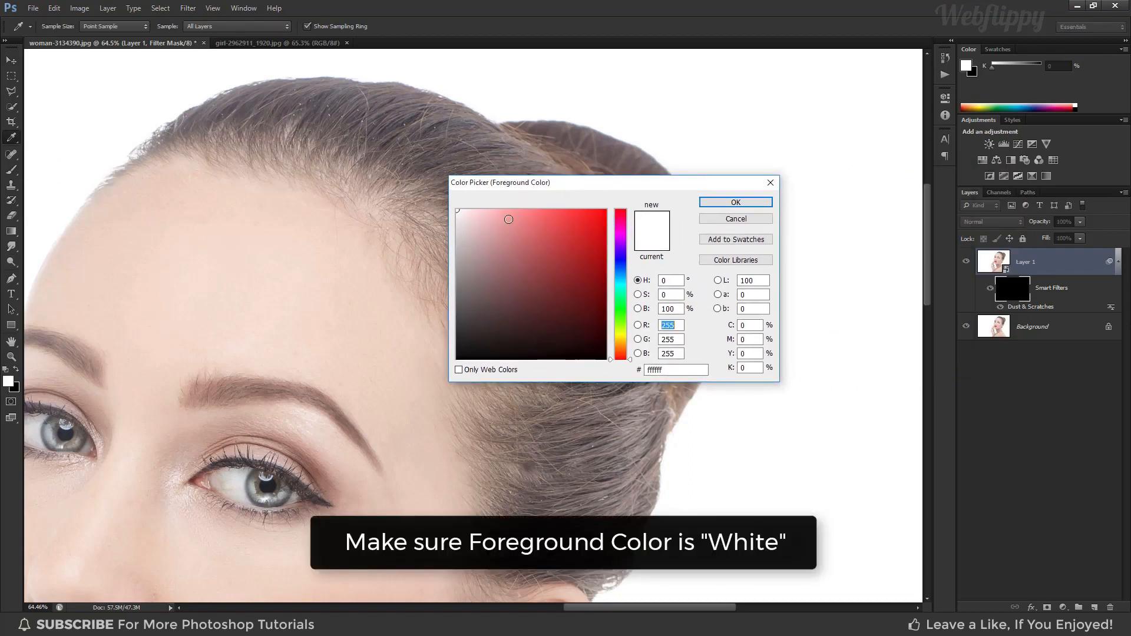
left_click(662, 325)
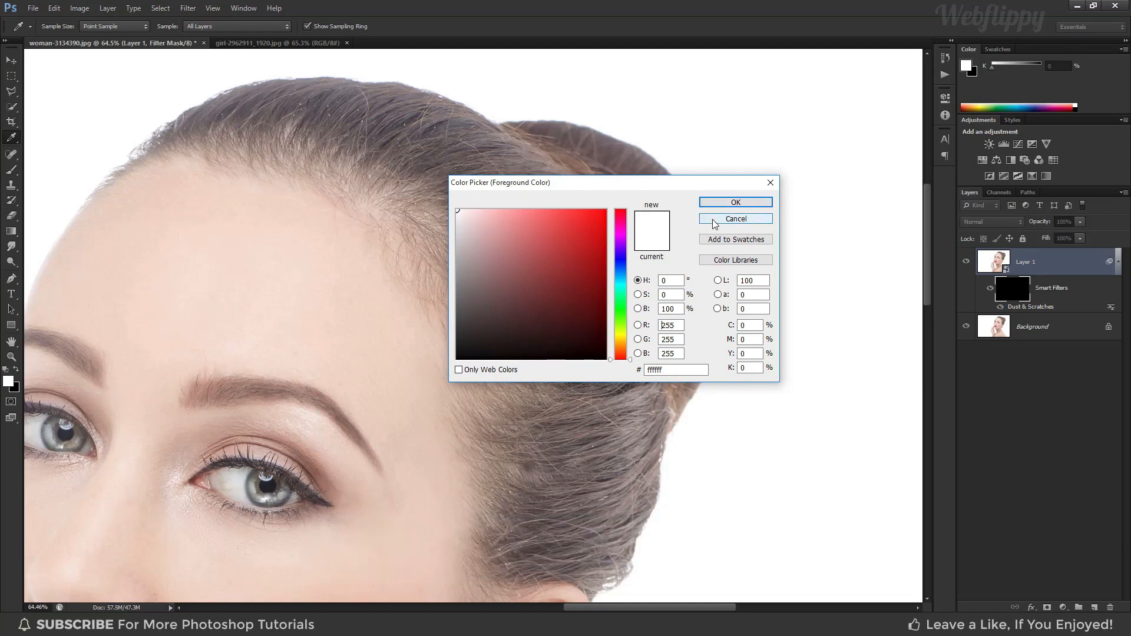
left_click(736, 219)
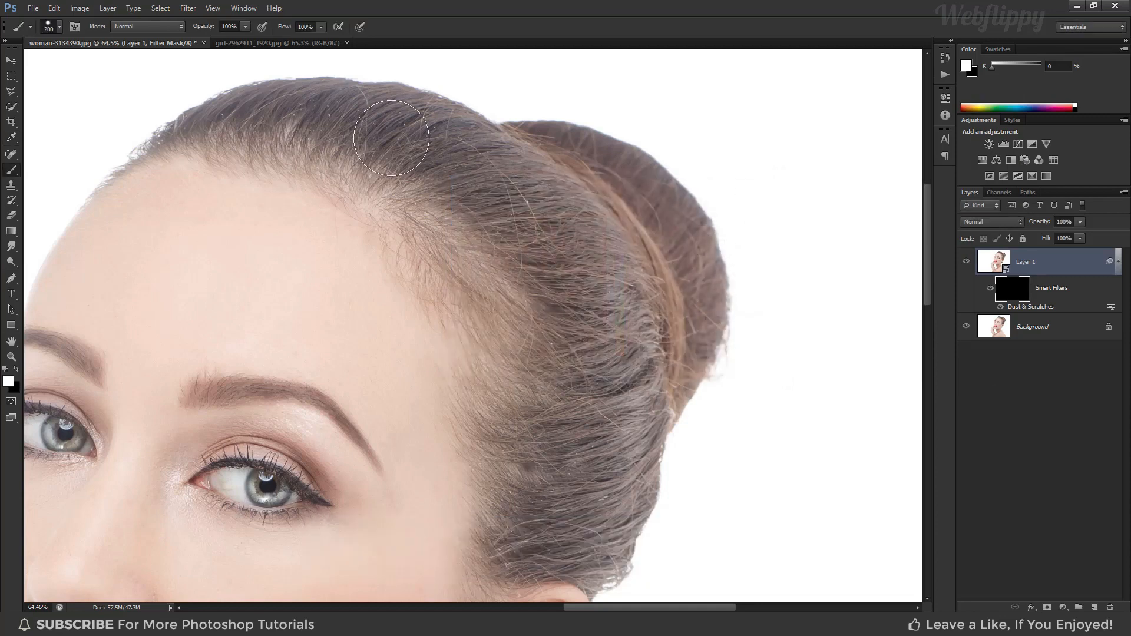
Choose a soft round brush with 0% hardness, and keep its opacity and flow at 100%.
left_click(57, 27)
left_click(34, 129)
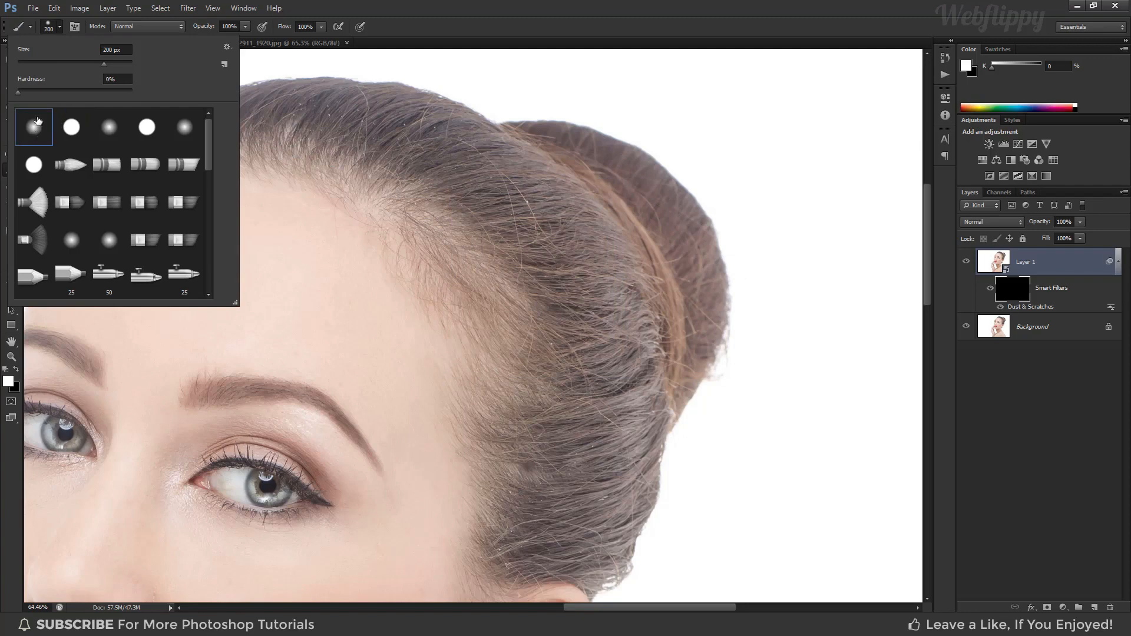
left_click(62, 24)
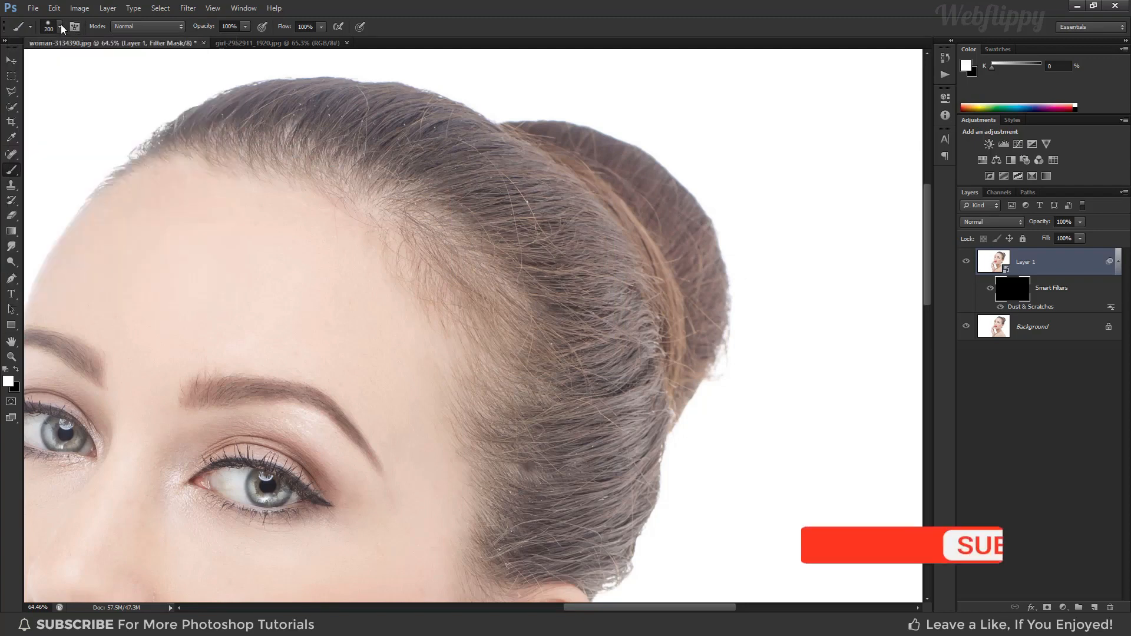
left_click(245, 26)
left_click(322, 27)
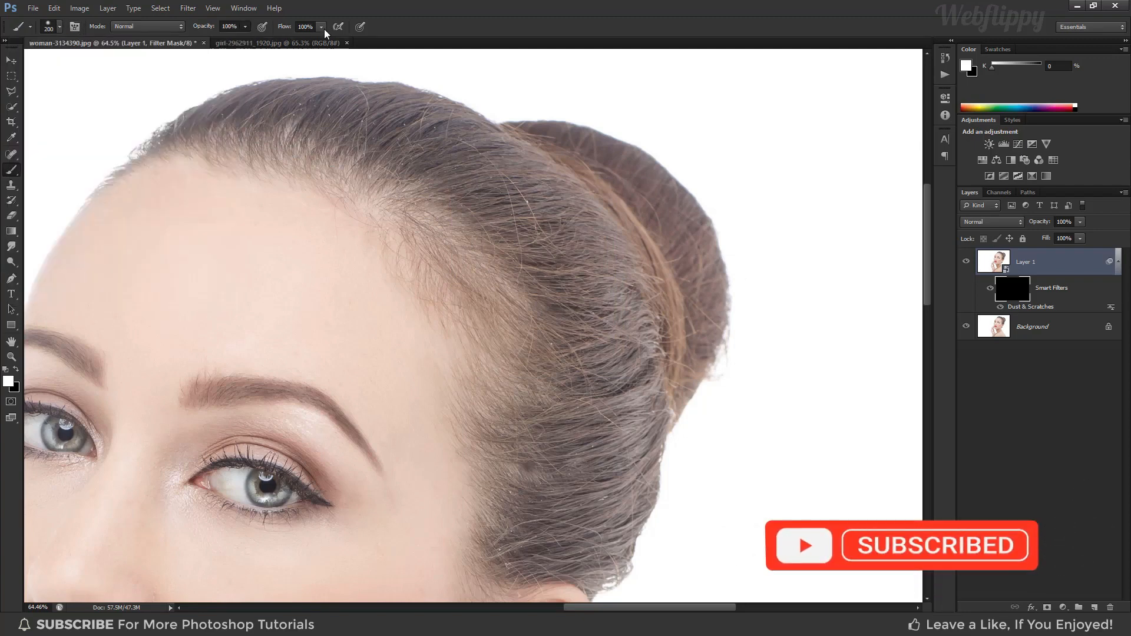
left_click(418, 27)
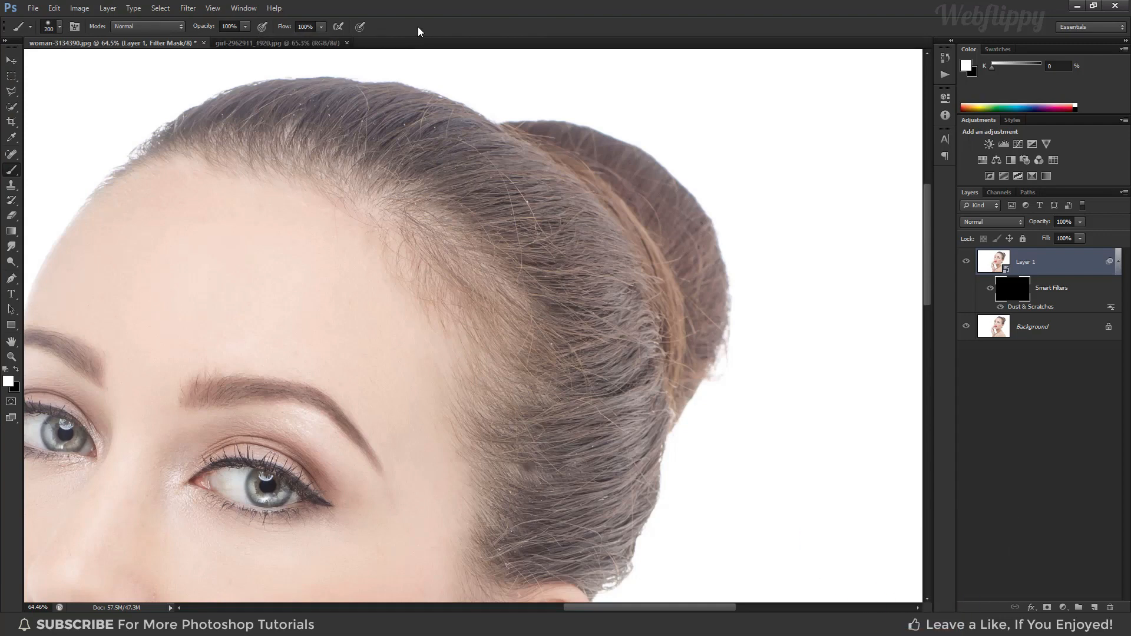
Try a larger brush over the hair, and settle on a brush size of 90 px.
left_click_drag(373, 151, 365, 233)
key("bracketright")
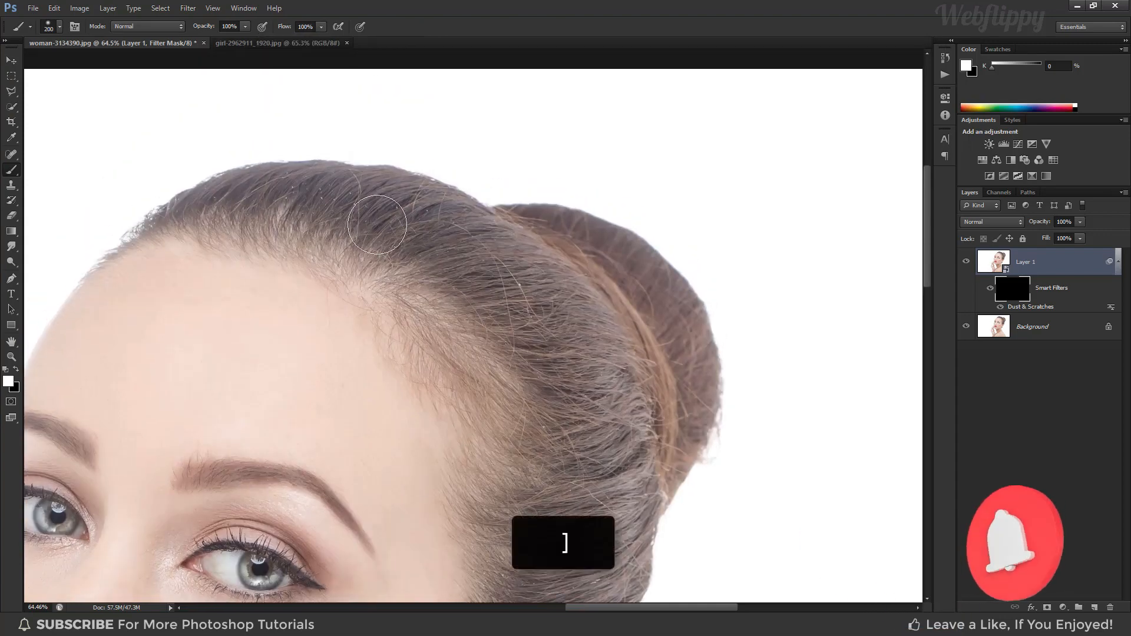
key("bracketright")
key("bracketright")
key("bracketright")
key("bracketright")
key("bracketright")
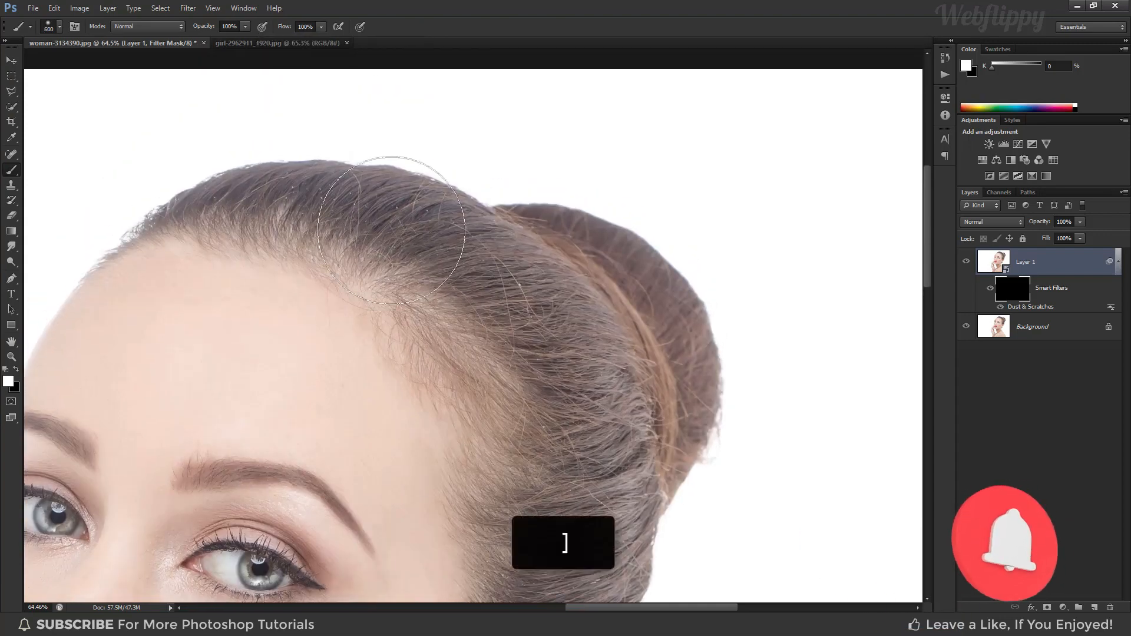
key("bracketleft")
key("bracketleft")
key("bracketleft")
key("bracketleft")
key("bracketleft")
key("bracketleft")
key("bracketleft")
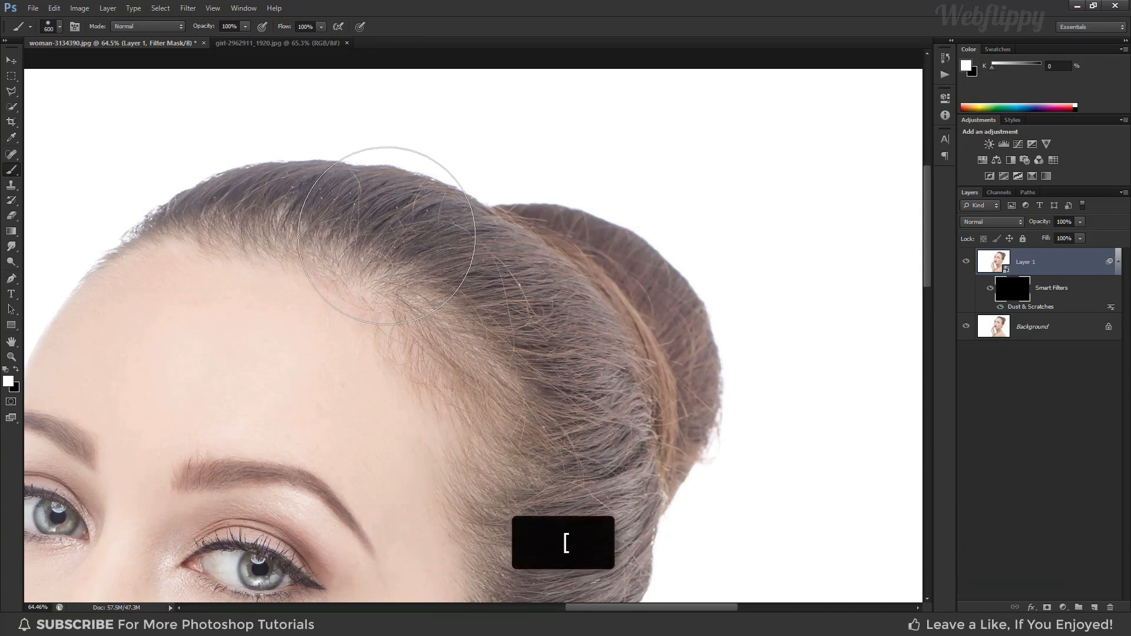
key("bracketleft")
key("bracketleft")
key("bracketleft")
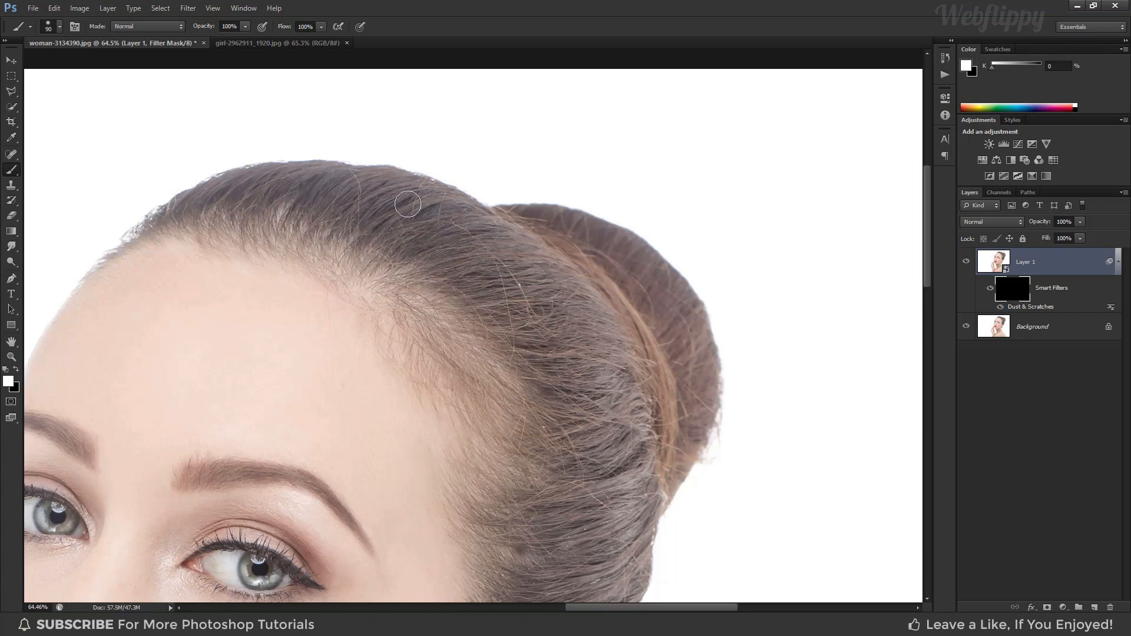
Paint white on the smart filter mask over the flecks along the crown and side of the woman's hair.
mouse_move(540, 323)
left_mouse_down()
mouse_move(474, 263)
mouse_move(503, 341)
mouse_move(555, 333)
mouse_move(539, 371)
mouse_move(482, 398)
mouse_move(477, 380)
mouse_move(436, 431)
mouse_move(445, 459)
mouse_move(488, 469)
mouse_move(522, 444)
left_mouse_up()
scroll(504, 328, "down", 4)
left_click_drag(530, 240, 556, 334)
mouse_move(602, 266)
left_mouse_down()
mouse_move(628, 329)
mouse_move(624, 357)
mouse_move(647, 370)
left_mouse_up()
Compare the woman's hair before and after the retouch by hiding and showing Layer 1.
left_click(966, 262)
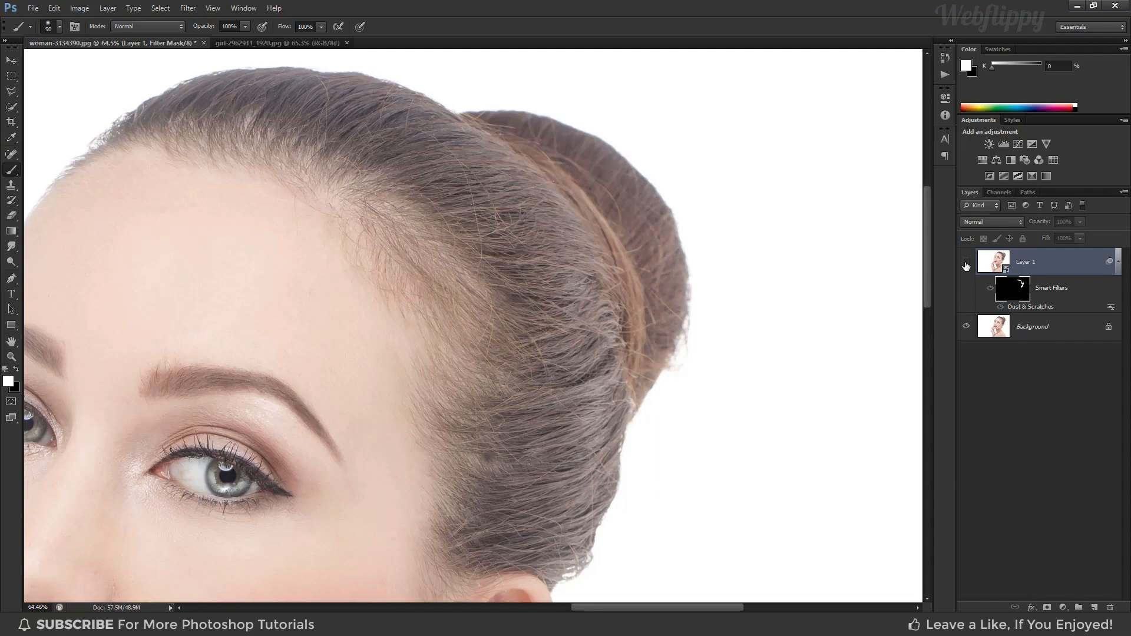
left_click(965, 266)
left_click(965, 265)
left_click(966, 265)
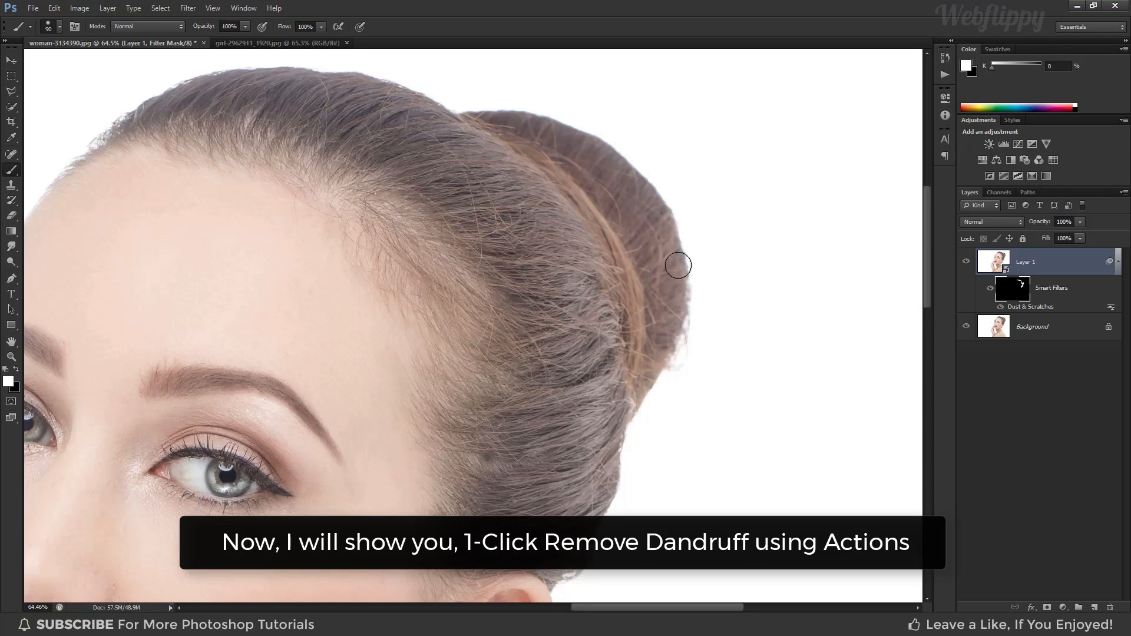
Switch to the girl-2962911_1920.jpg image and load the Webflippy - Remove Dandruff action set.
left_click(16, 66)
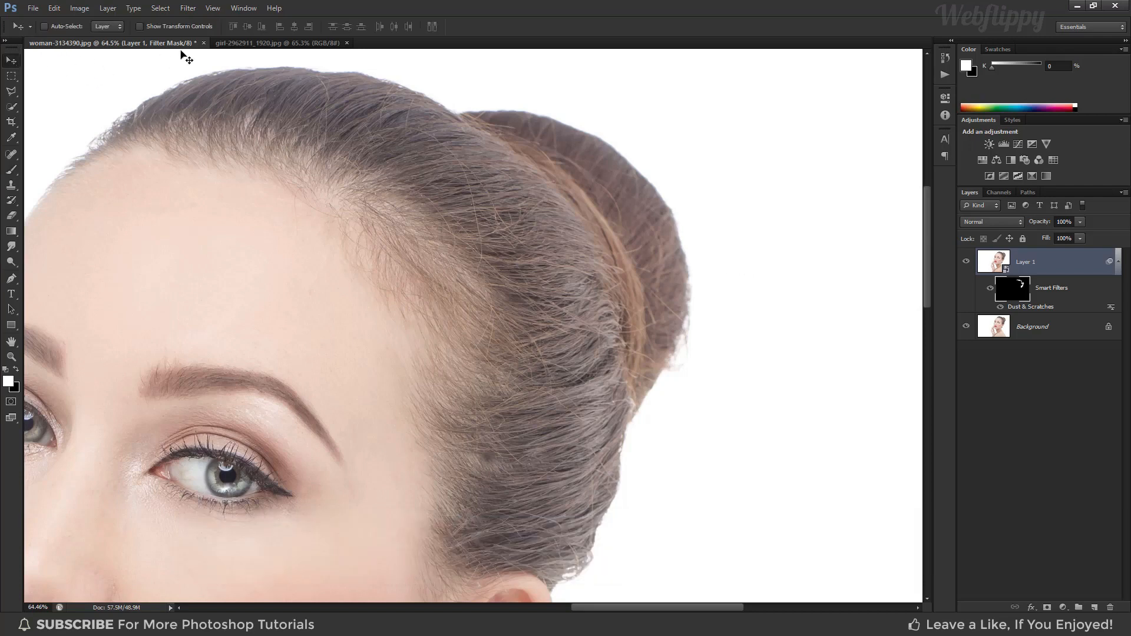
left_click(242, 43)
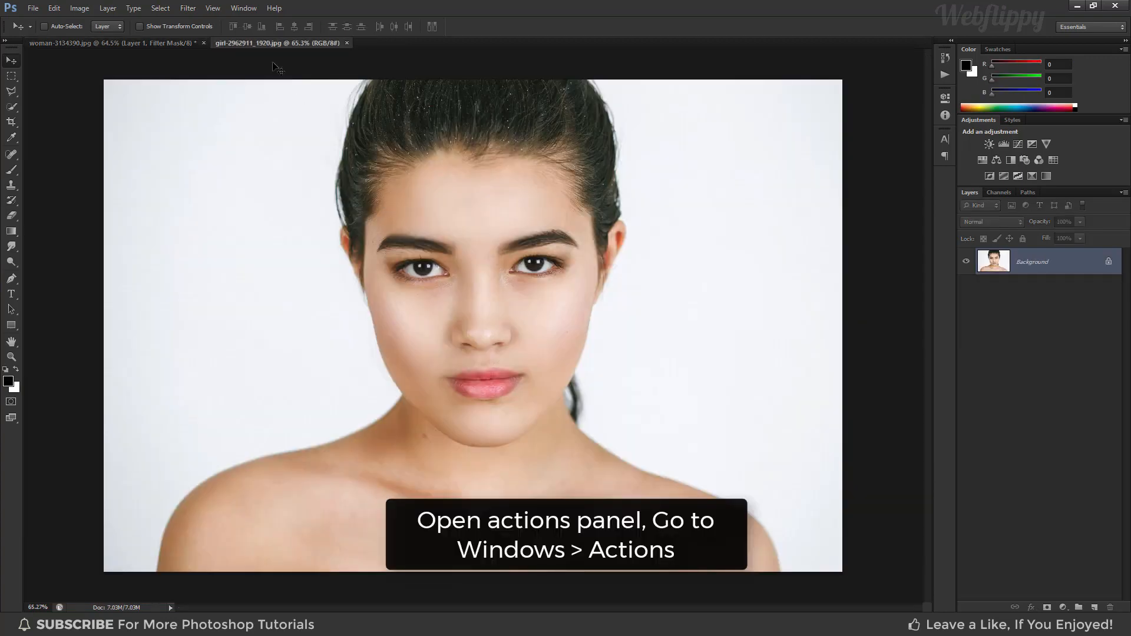
left_click(235, 9)
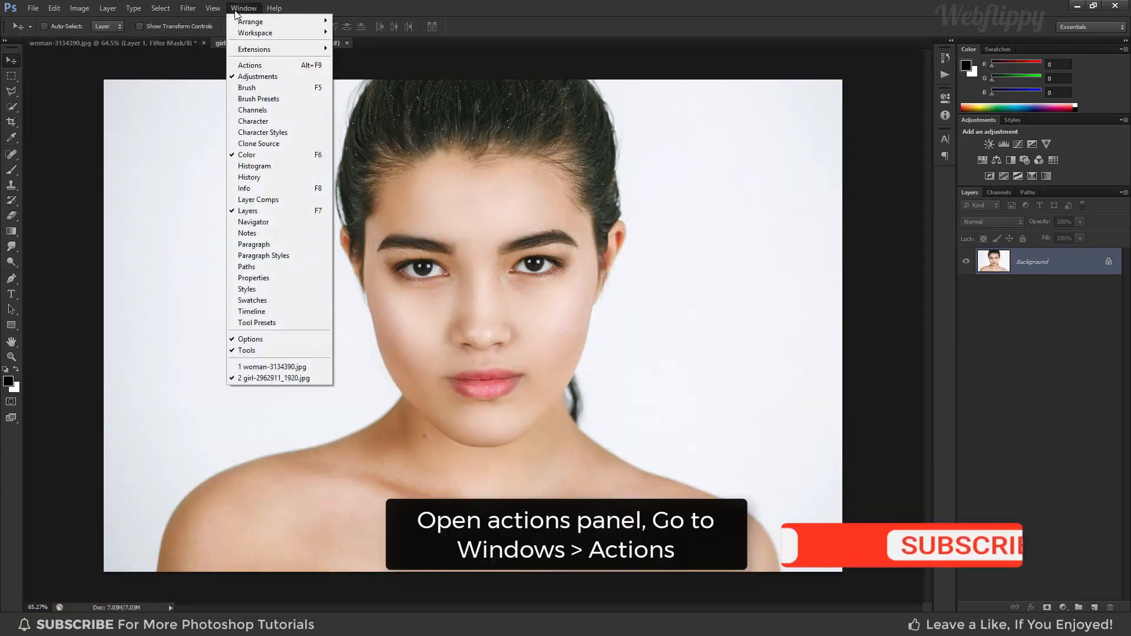
left_click(268, 66)
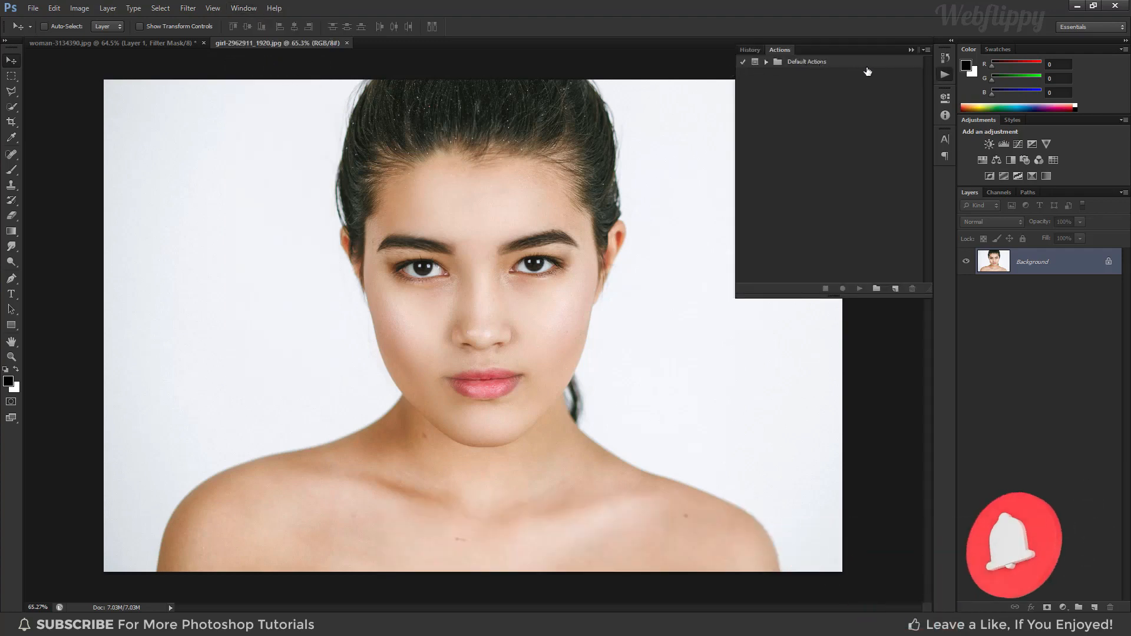
left_click(927, 50)
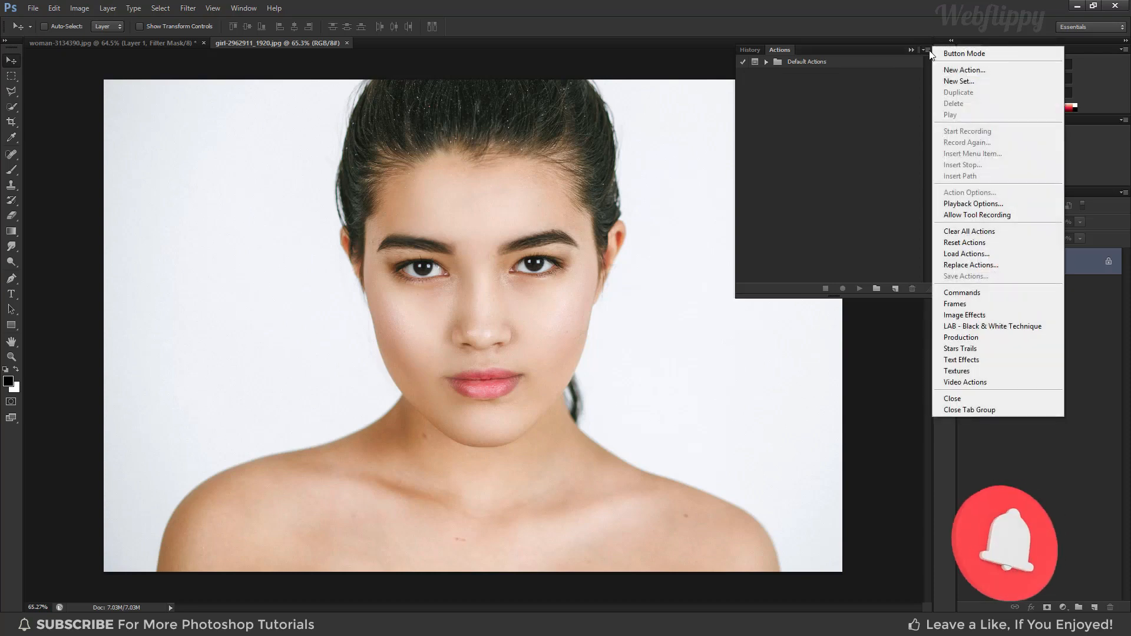
left_click(1005, 252)
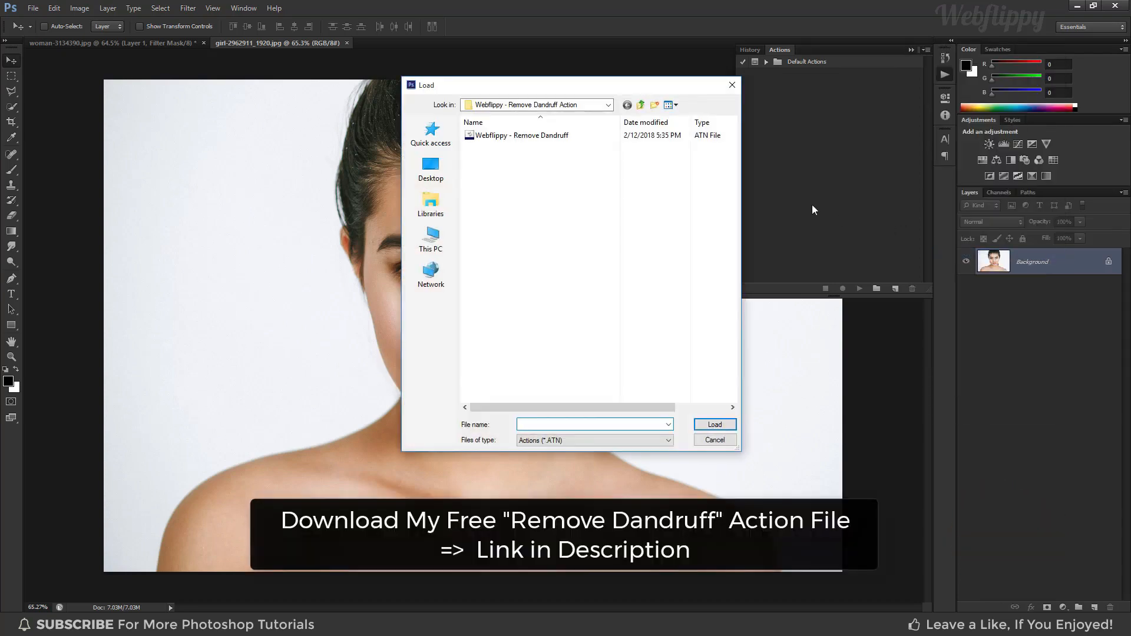
left_click(543, 139)
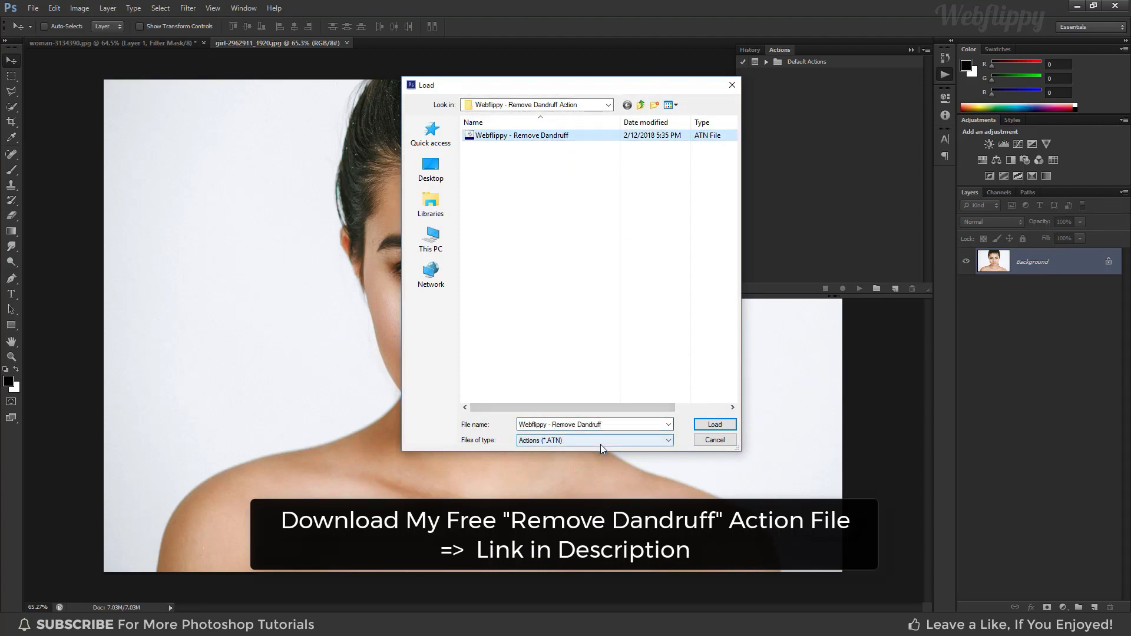
left_click(714, 425)
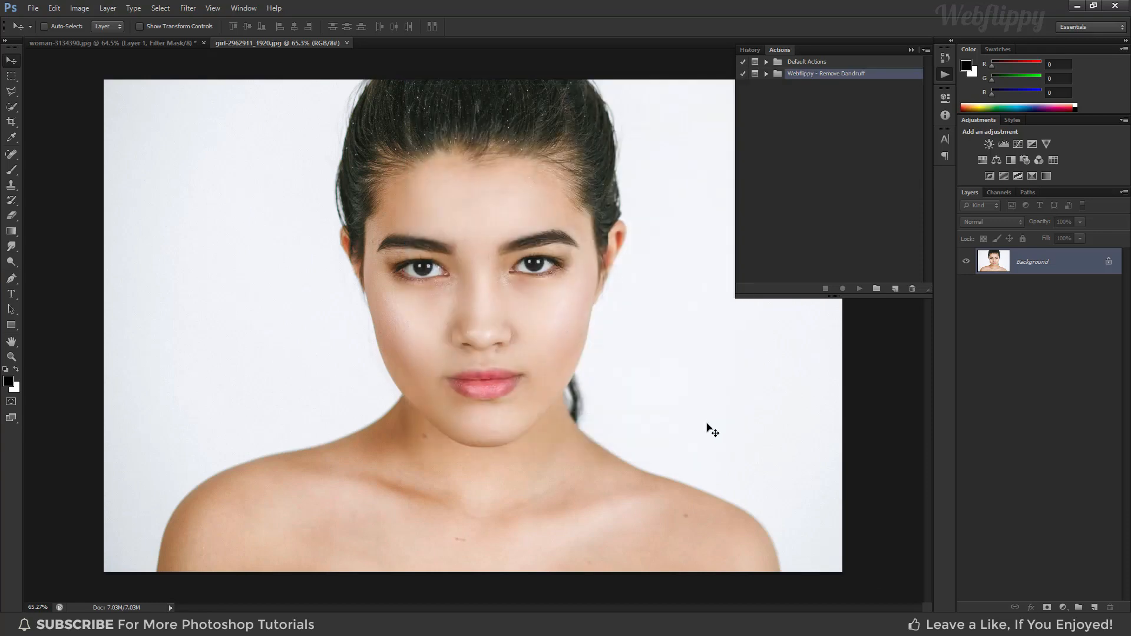
Play the CLICK HERE & PLAY IT action from the Webflippy - Remove Dandruff set, and collapse the action list.
left_click(766, 73)
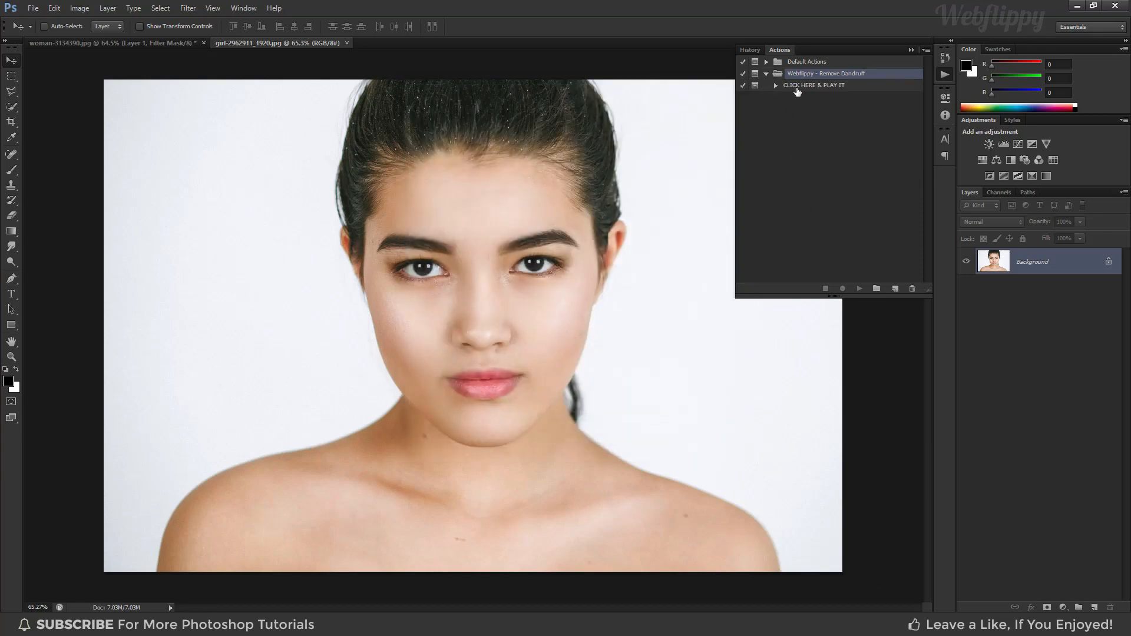
left_click(800, 85)
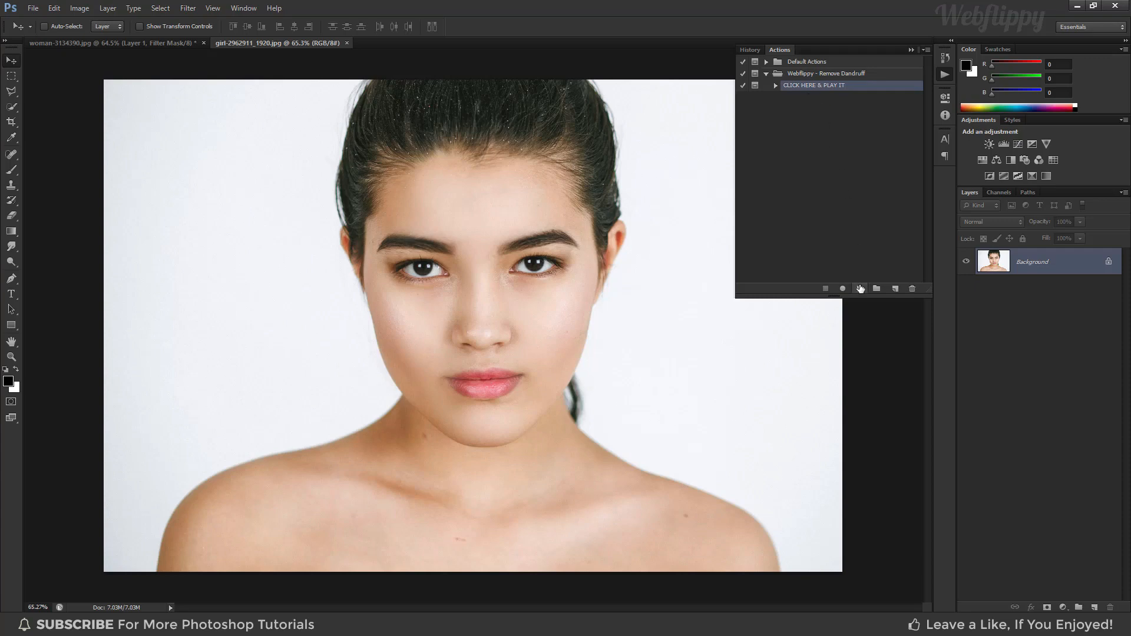
left_click(860, 288)
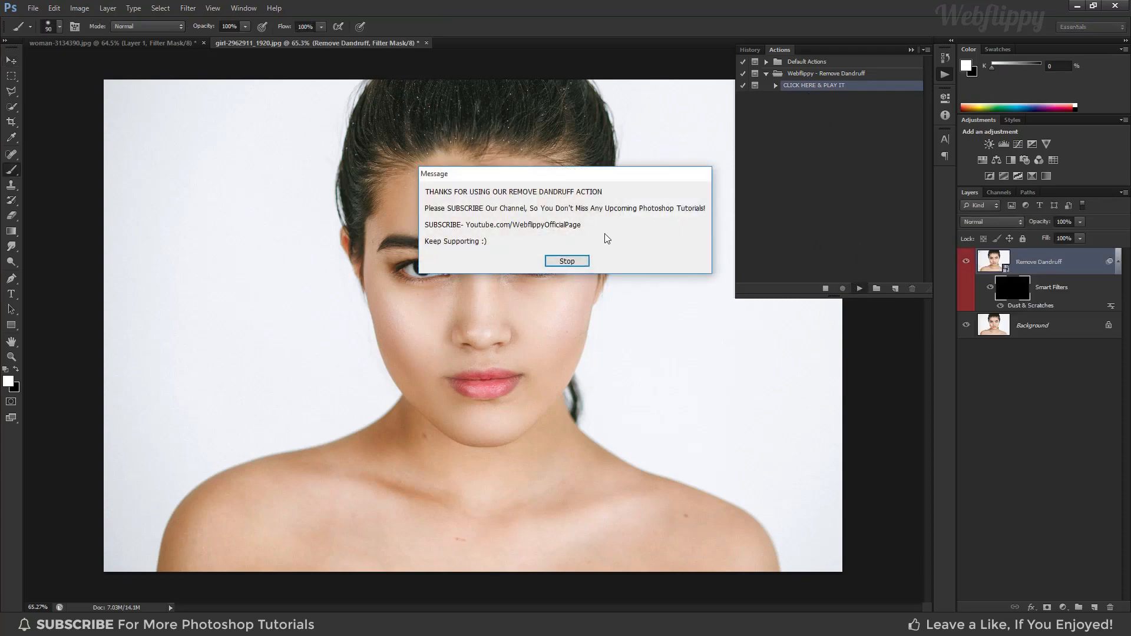
left_click(567, 261)
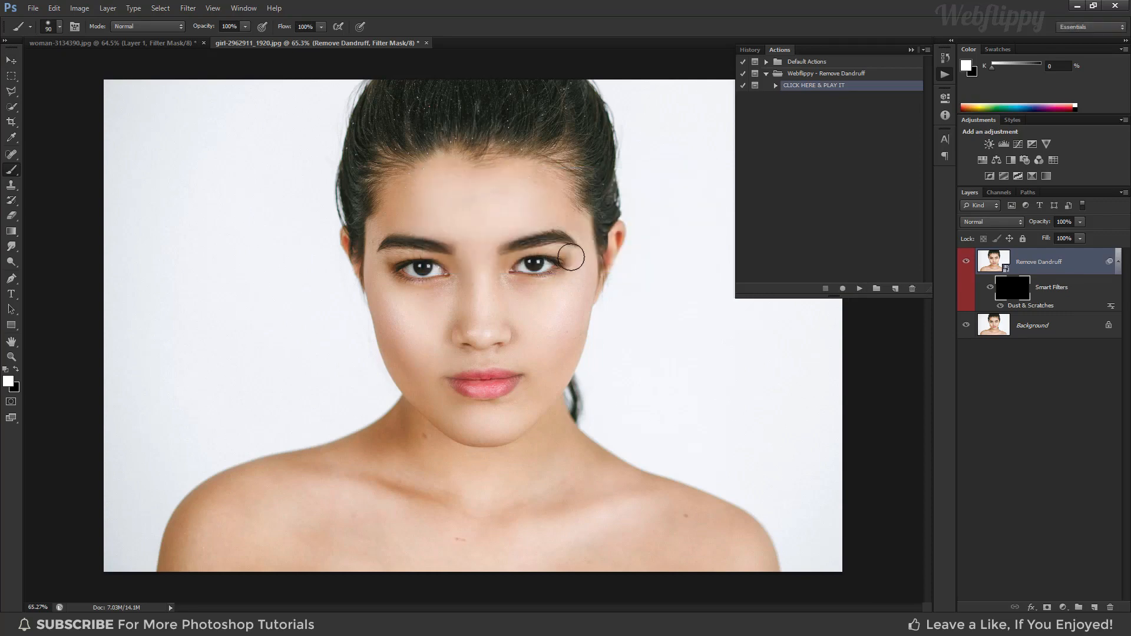
left_click(911, 51)
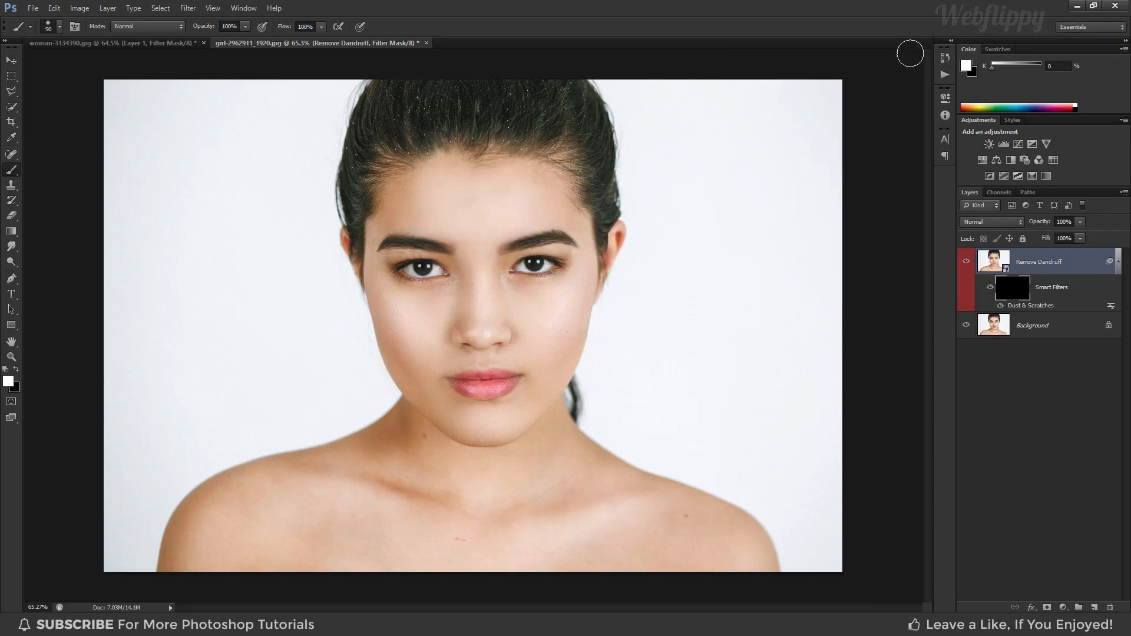
Paint white on the filter mask over the girl's dandruff with a 60 px brush, and compare with the original.
scroll(442, 96, "up", 2)
scroll(486, 85, "up", 1)
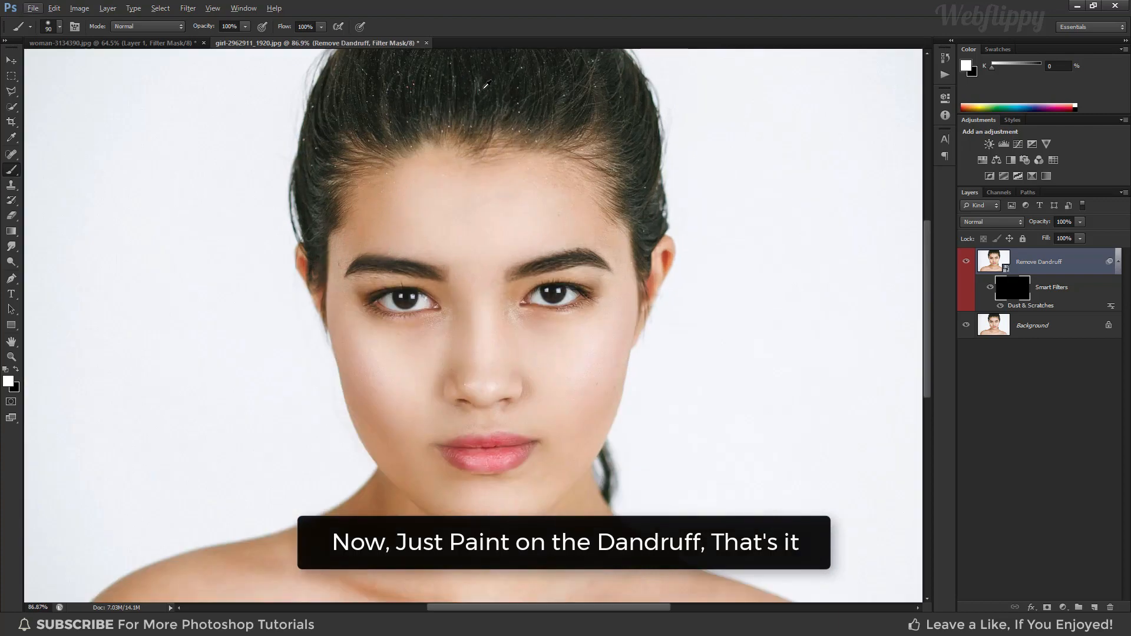
scroll(484, 92, "up", 1)
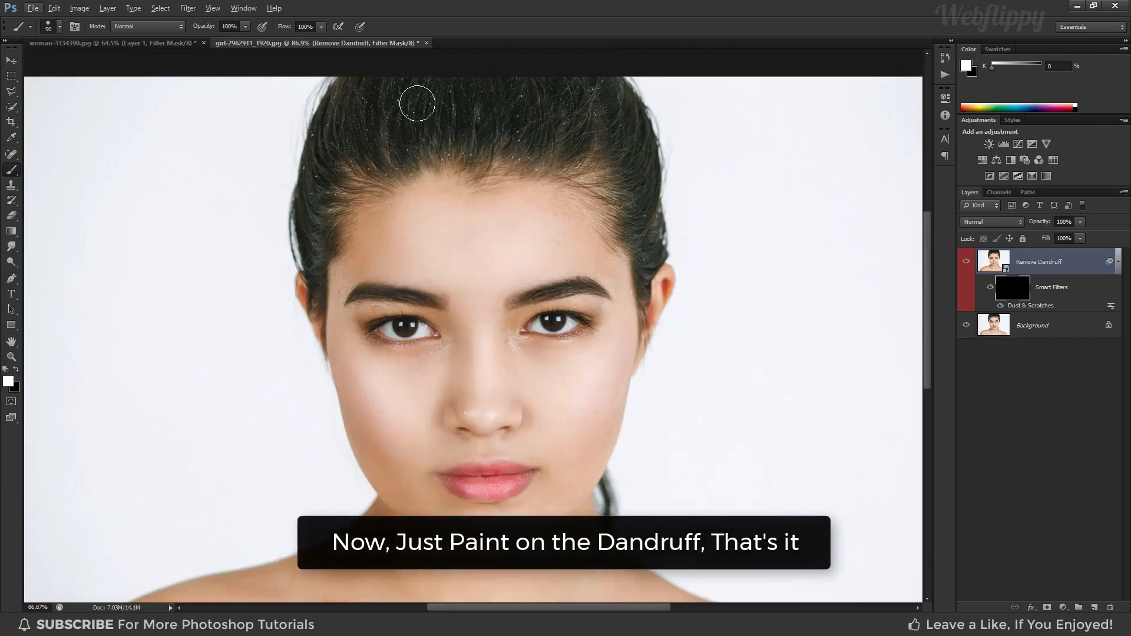
key("bracketleft")
key("bracketleft")
key("bracketleft")
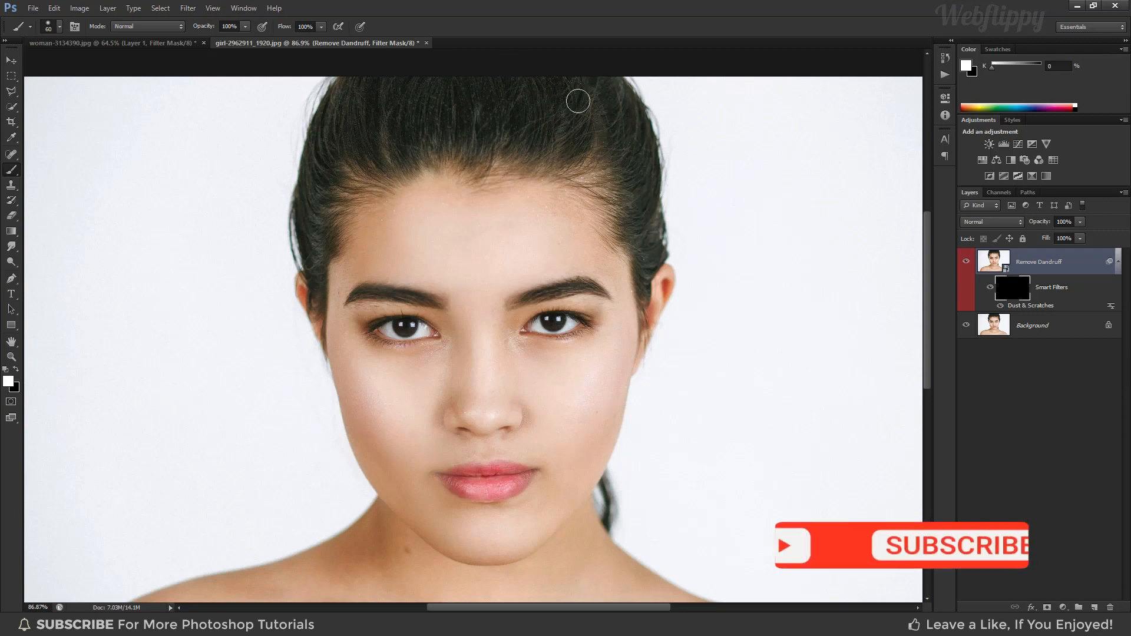
left_click_drag(540, 140, 530, 131)
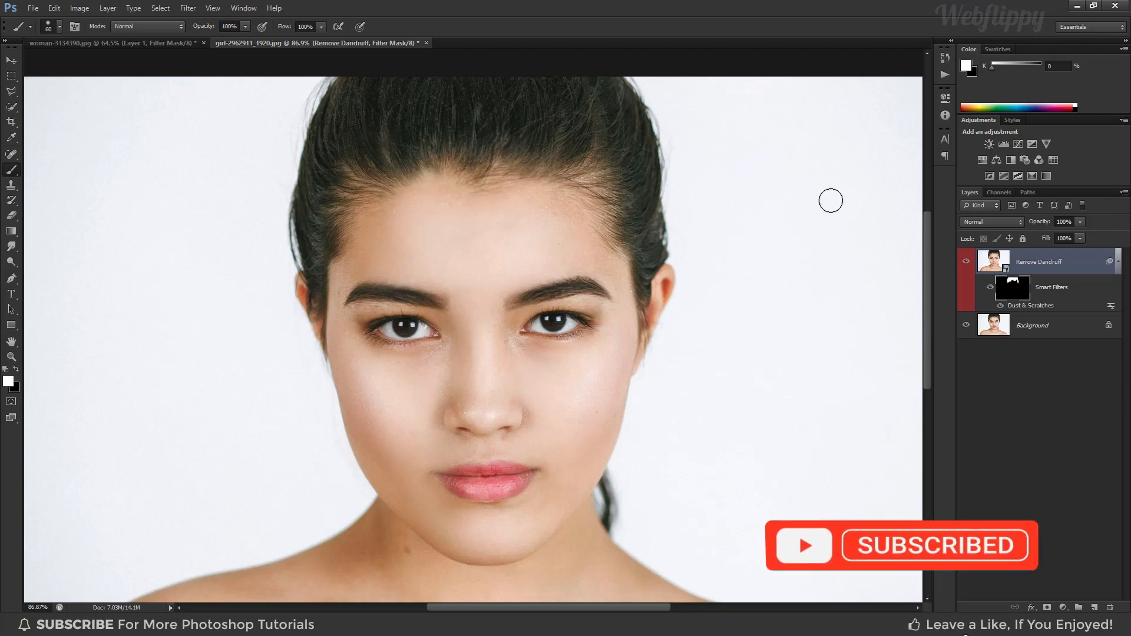
left_click(966, 262)
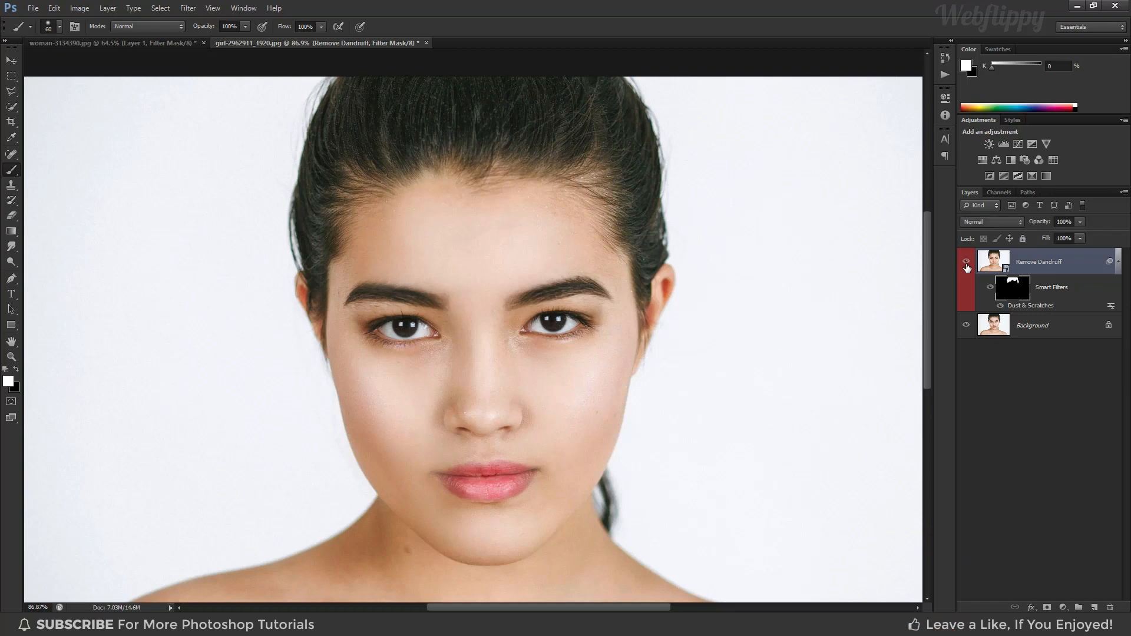
left_click(966, 262)
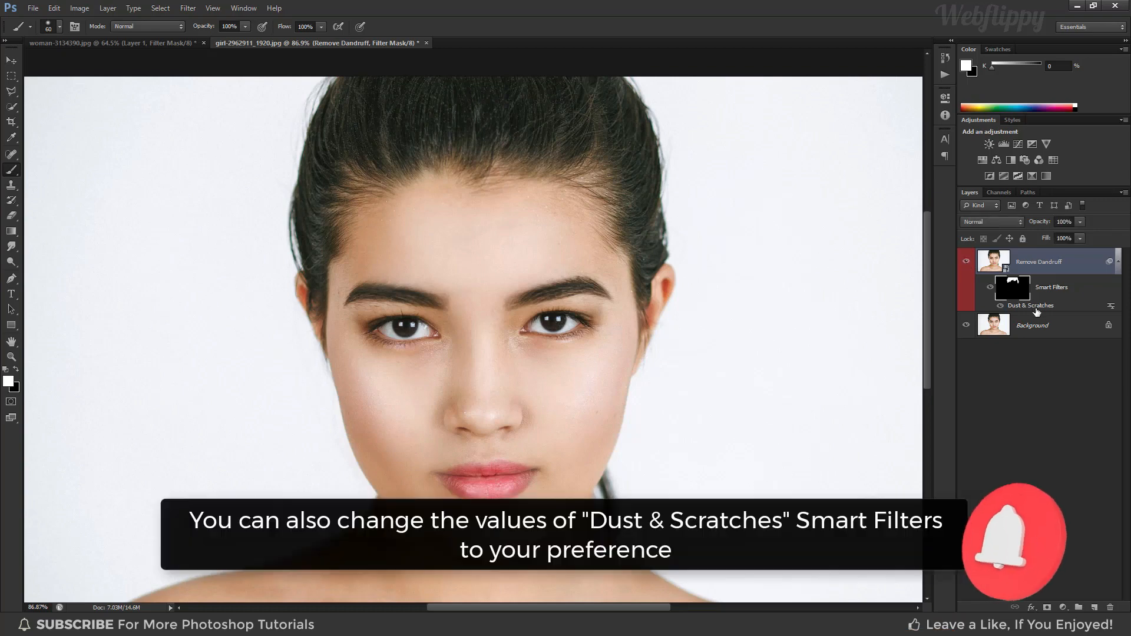
Change the Dust & Scratches smart filter's radius to 6 pixels, keeping the threshold at 43 levels.
double_click(1035, 306)
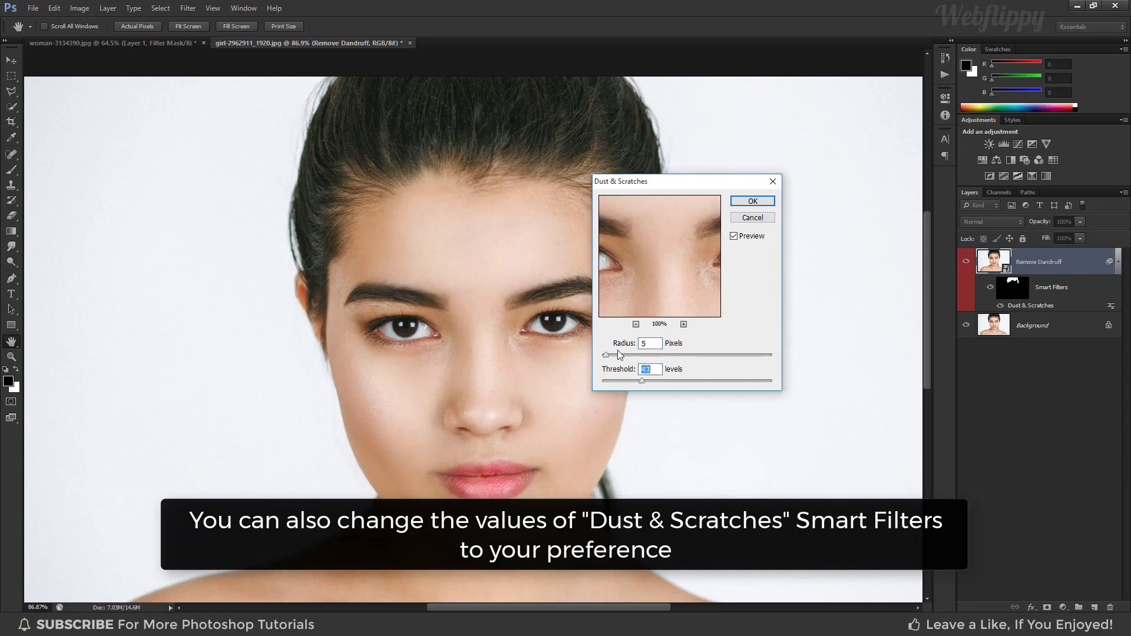
left_click_drag(606, 355, 607, 357)
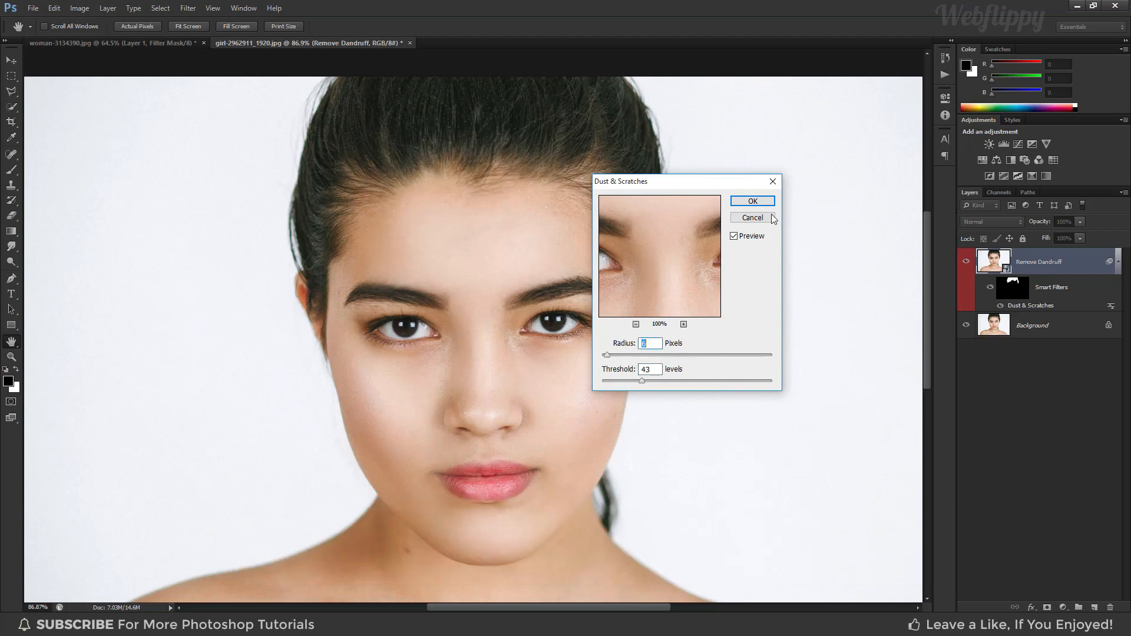
left_click(752, 202)
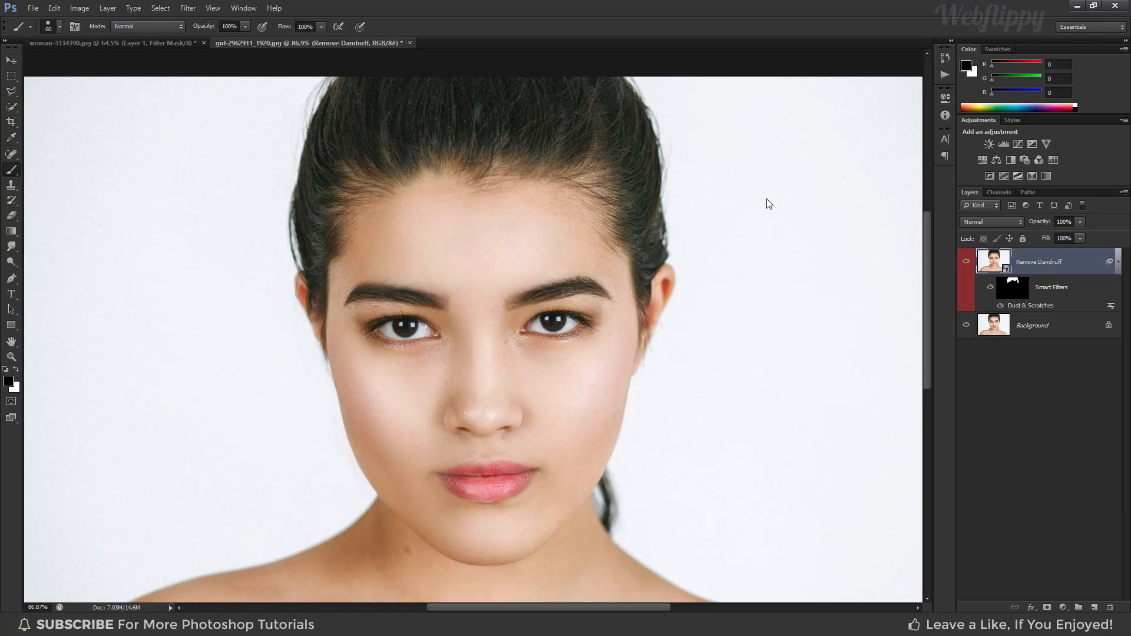
Compare the girl's hair with and without the Remove Dandruff layer by toggling the layer's visibility.
left_click(961, 264)
left_click(962, 264)
left_click(964, 264)
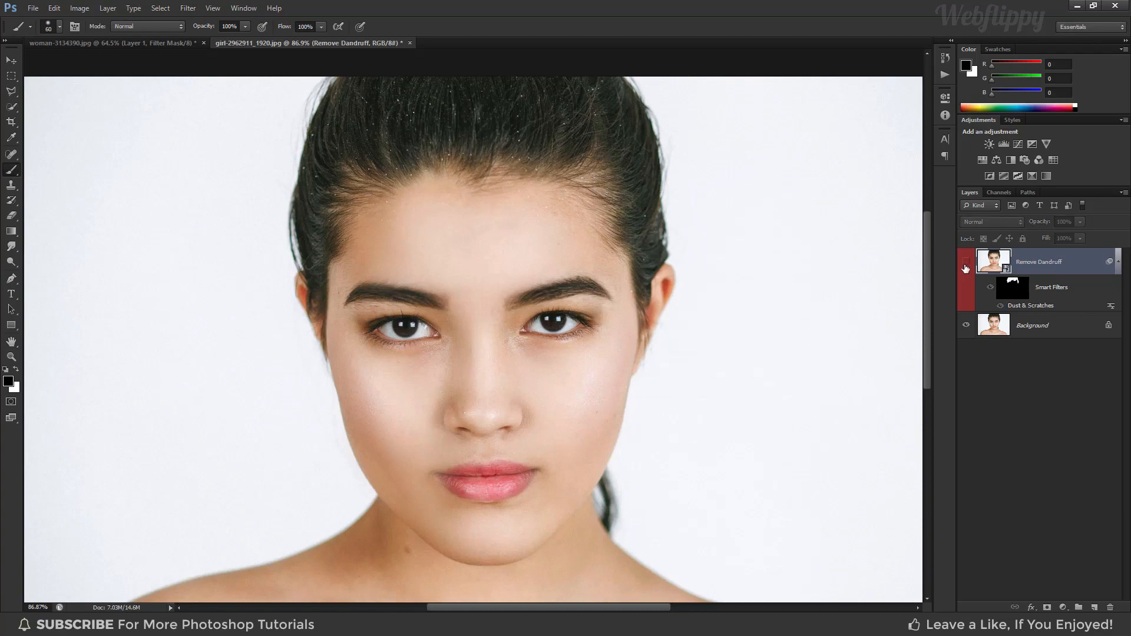
left_click(964, 264)
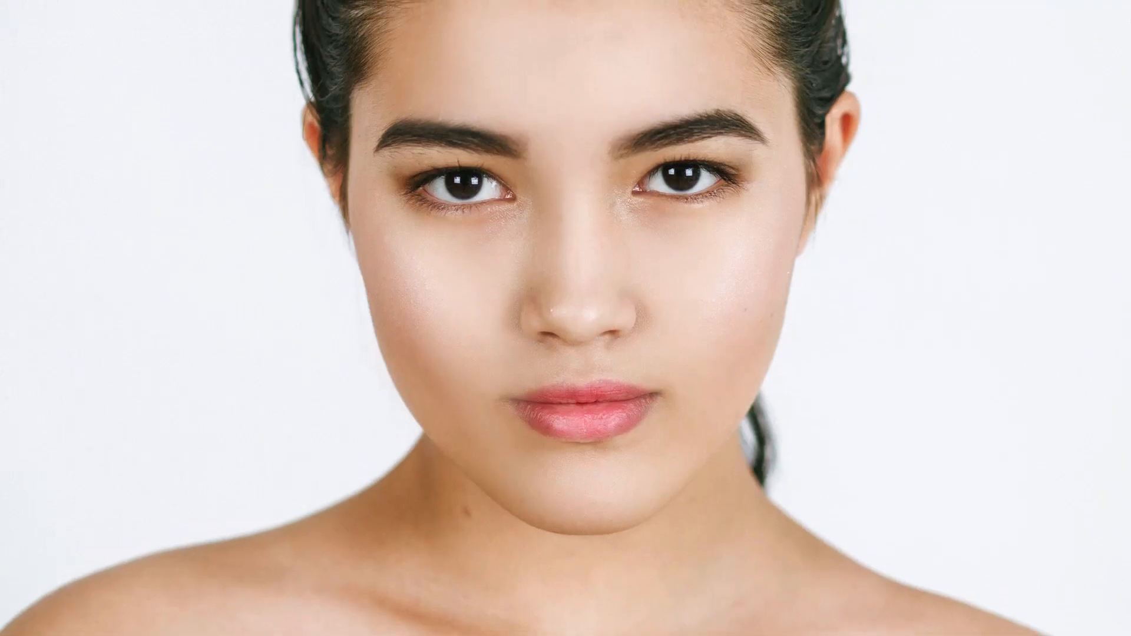